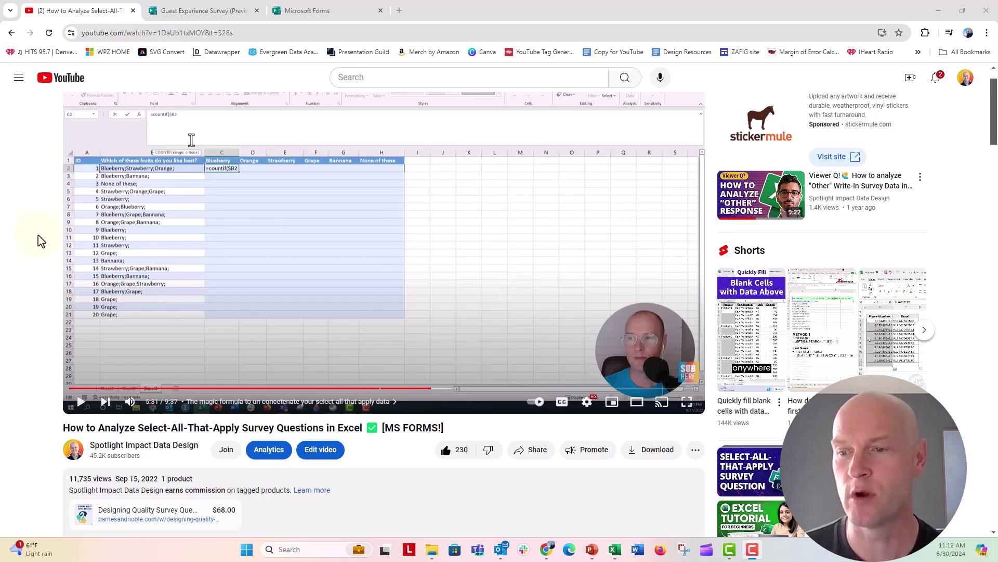
Scroll the YouTube comments down to the viewer's Other-option question and its three replies.
{"action": "scroll", "coordinate": [52, 241], "scroll_direction": "down", "scroll_amount": 15}
{"action": "scroll", "coordinate": [61, 241], "scroll_direction": "down", "scroll_amount": 20}
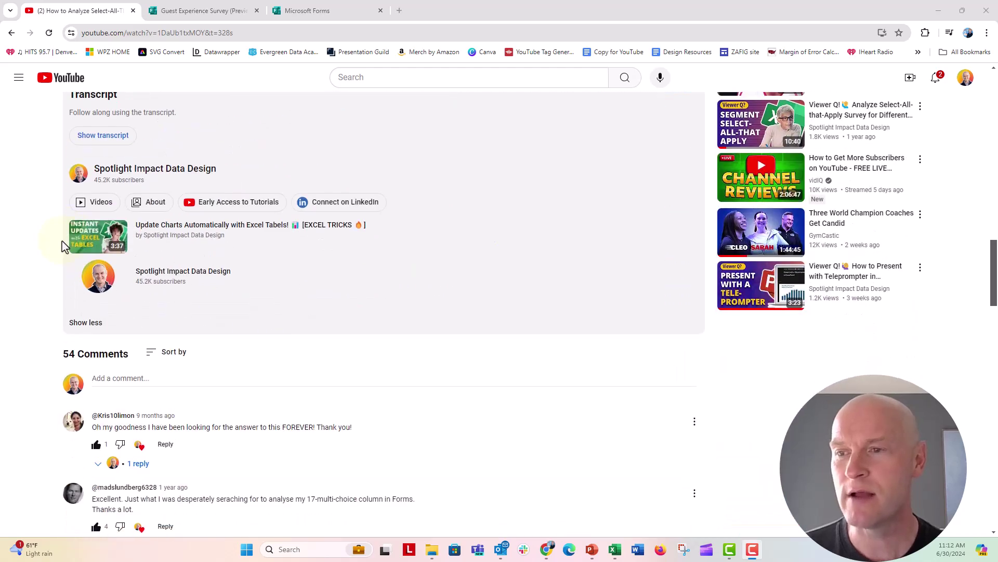
{"action": "scroll", "coordinate": [61, 241], "scroll_direction": "down", "scroll_amount": 5}
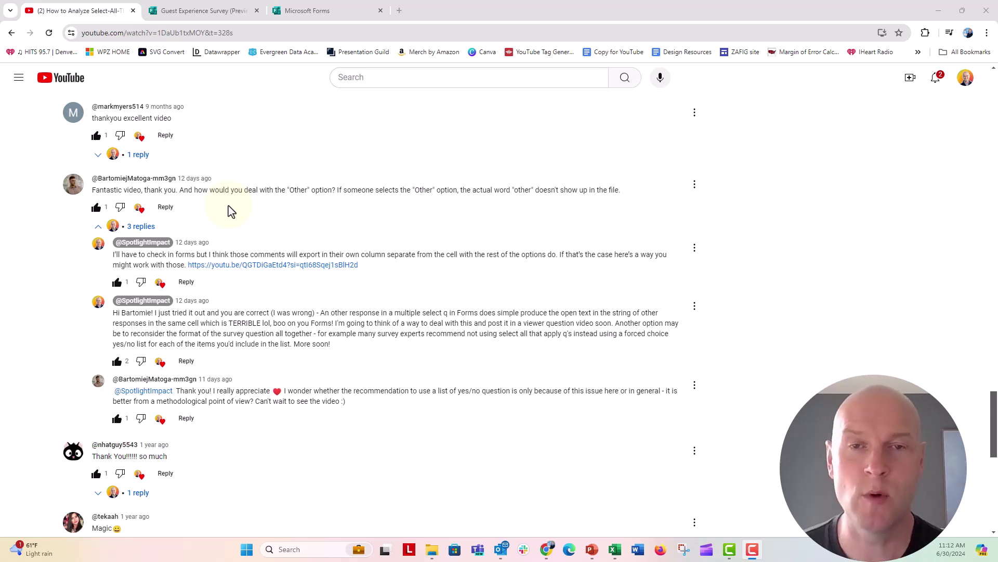
Answer the favourite-fruits preview question with Apples, Oranges, and 'Bananas' written in under Other.
{"action": "left_click", "coordinate": [229, 11]}
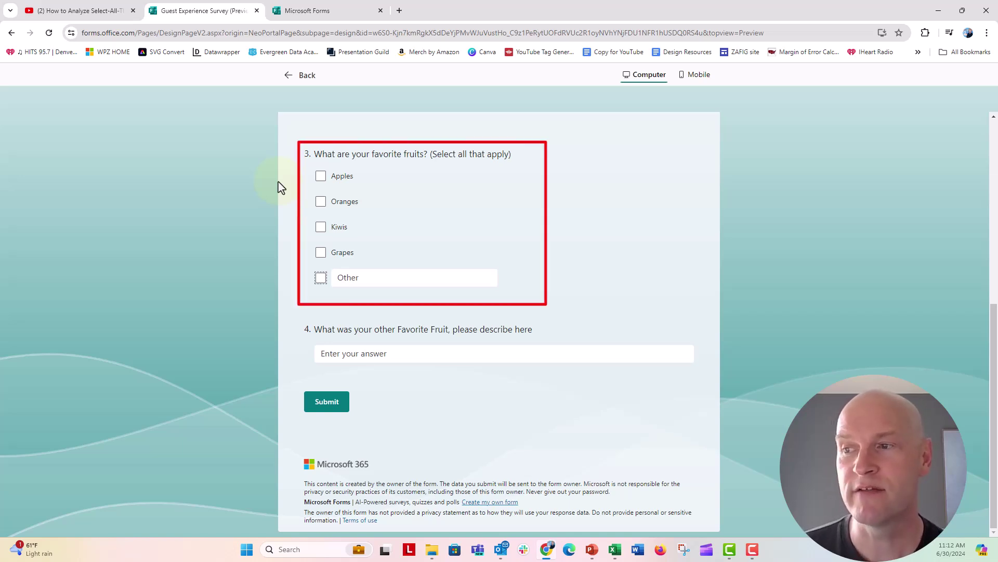
{"action": "left_click", "coordinate": [321, 177]}
{"action": "left_click", "coordinate": [321, 203]}
{"action": "left_click", "coordinate": [320, 278]}
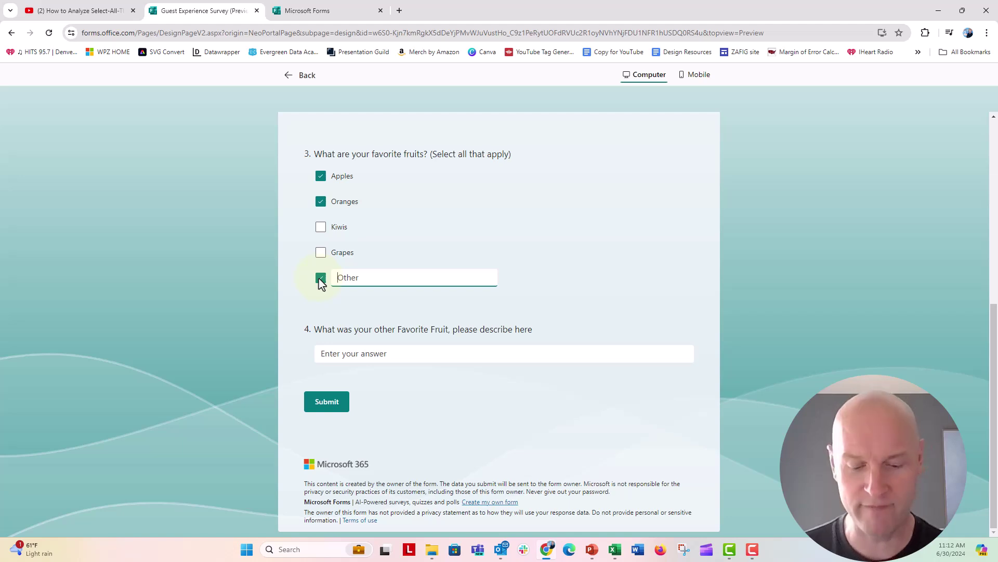
{"action": "type", "text": "Bananas"}
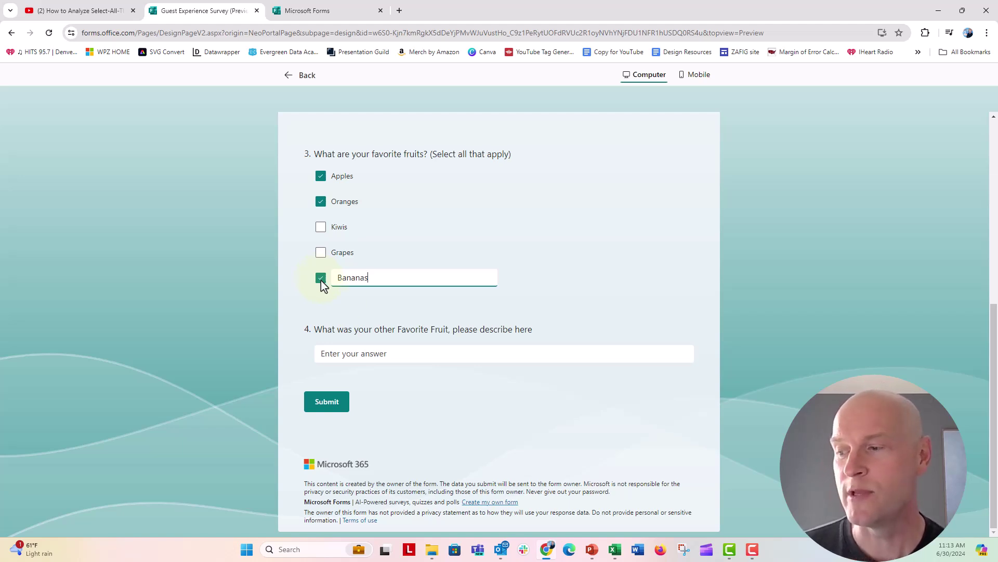
{"action": "mouse_move", "coordinate": [616, 555]}
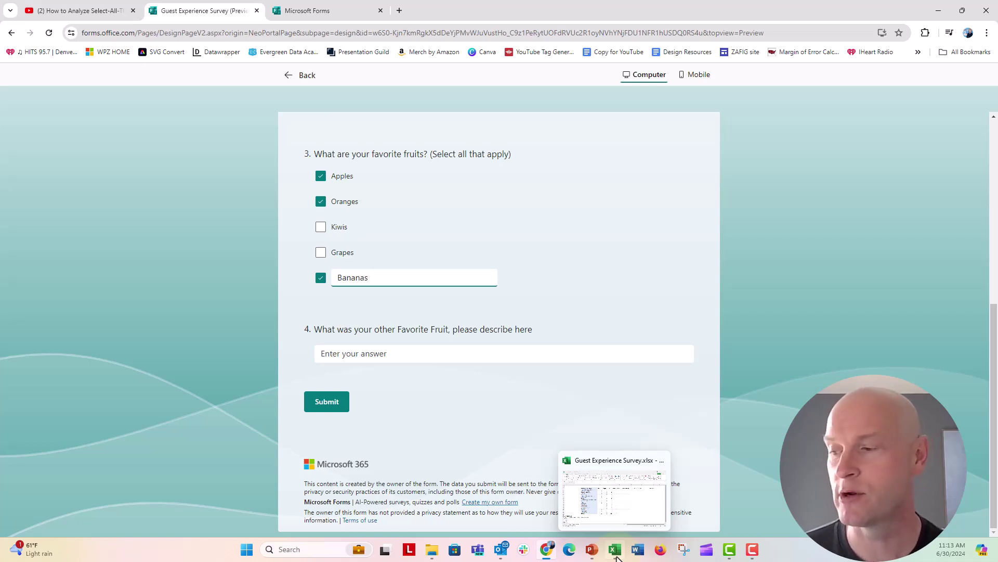
Bring the Guest Experience Survey workbook forward and review the Forms output responses in column E.
{"action": "left_click", "coordinate": [615, 550]}
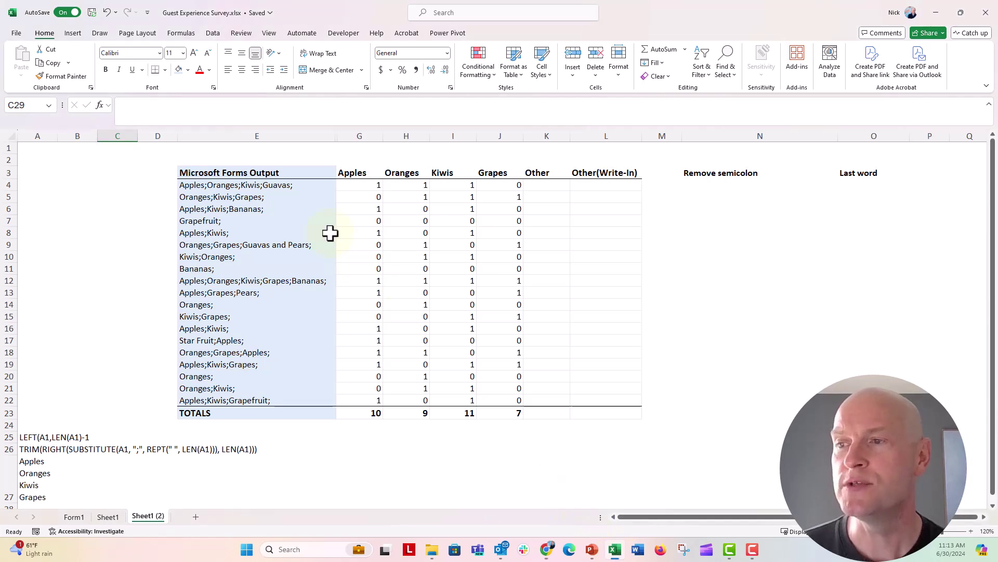
{"action": "left_click", "coordinate": [288, 185]}
{"action": "left_click_drag", "start_coordinate": [287, 185], "coordinate": [274, 397]}
{"action": "left_click", "coordinate": [112, 281]}
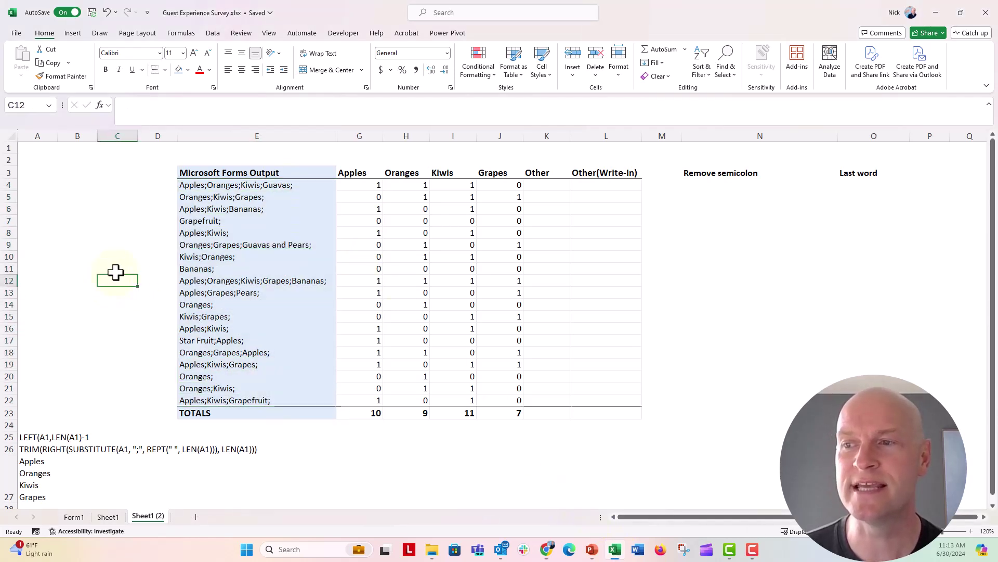
{"action": "left_click", "coordinate": [193, 187]}
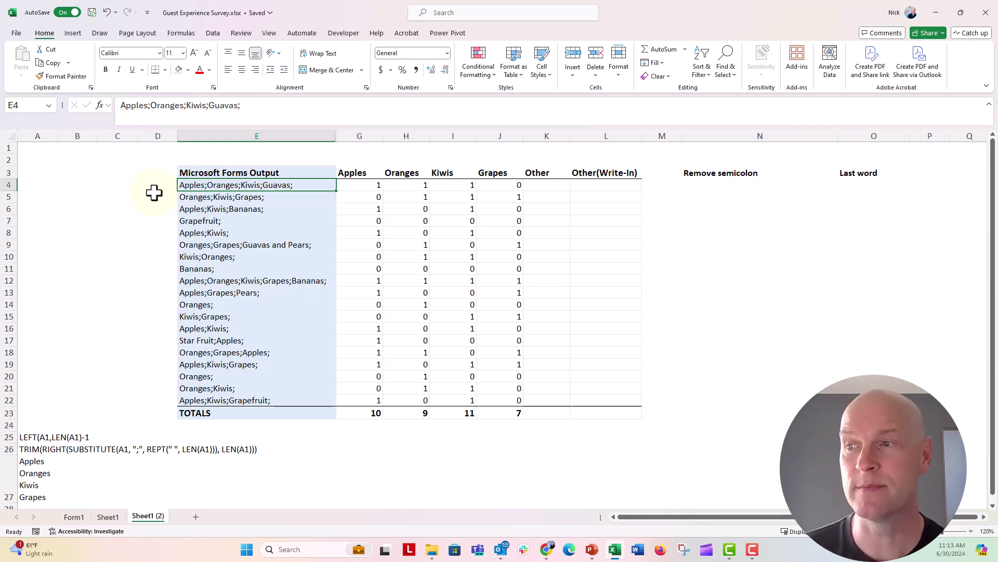
Review the fruit tally headings from Apples across to Other, then return to E4.
{"action": "left_click", "coordinate": [351, 168]}
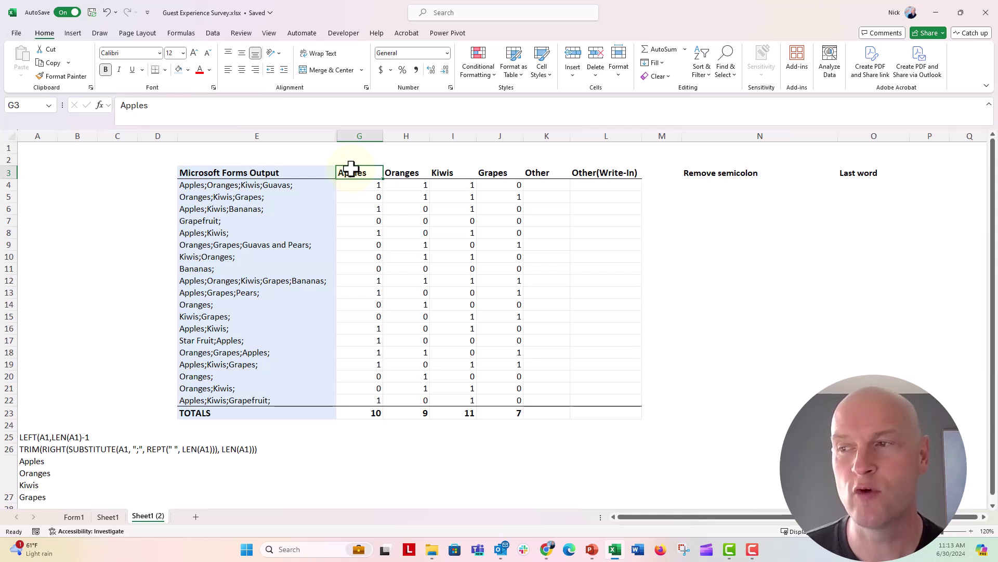
{"action": "key", "text": "Right"}
{"action": "key", "text": "Right"}
{"action": "key", "text": "Right"}
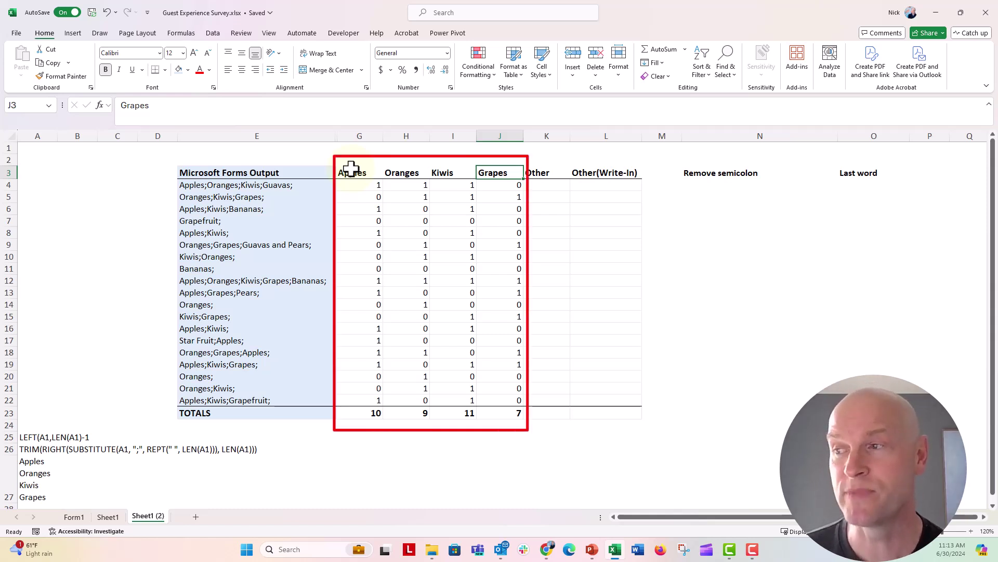
{"action": "key", "text": "Right"}
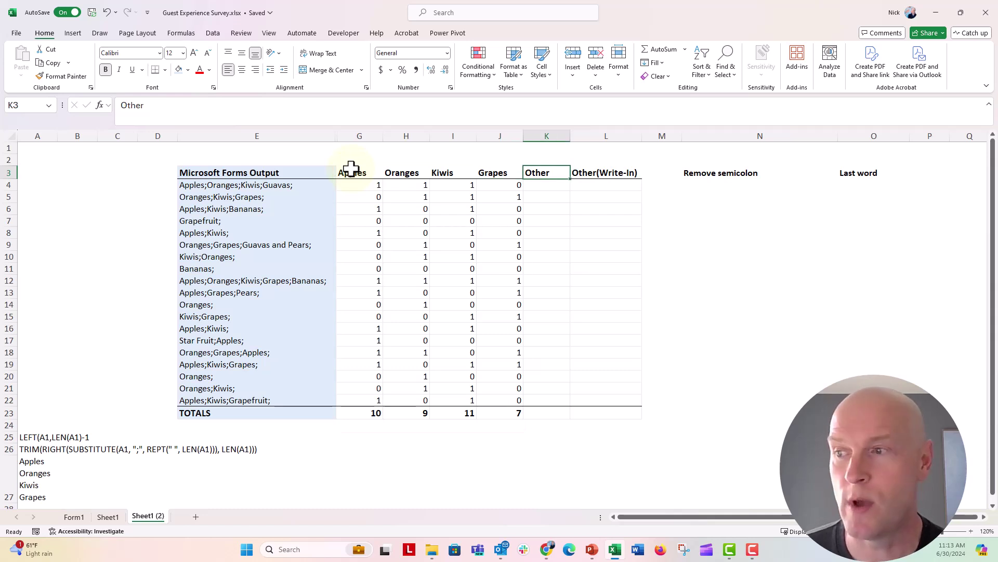
{"action": "left_click", "coordinate": [240, 185]}
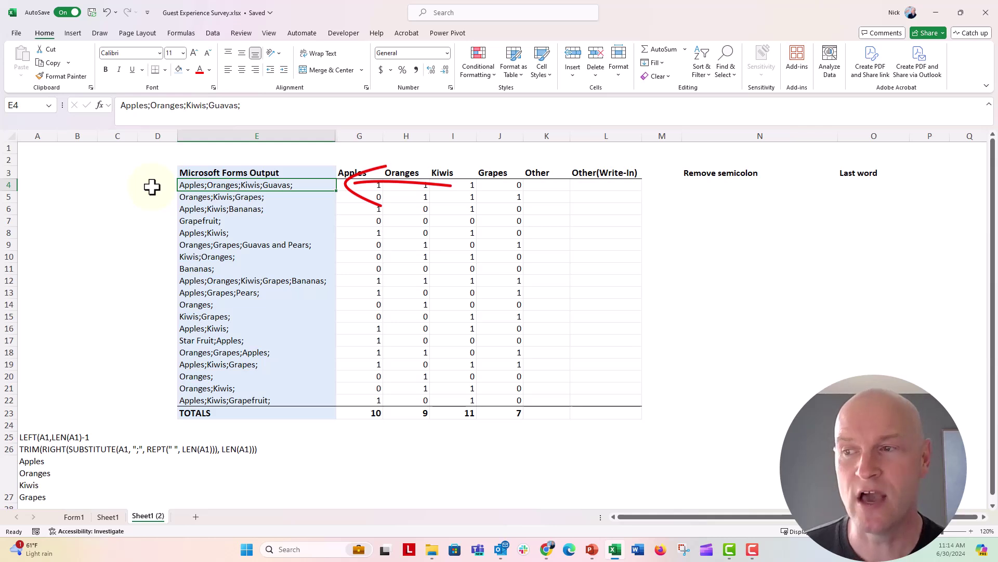
{"action": "key", "text": "Down"}
{"action": "key", "text": "Down"}
{"action": "key", "text": "Down"}
{"action": "key", "text": "Down"}
{"action": "key", "text": "Down"}
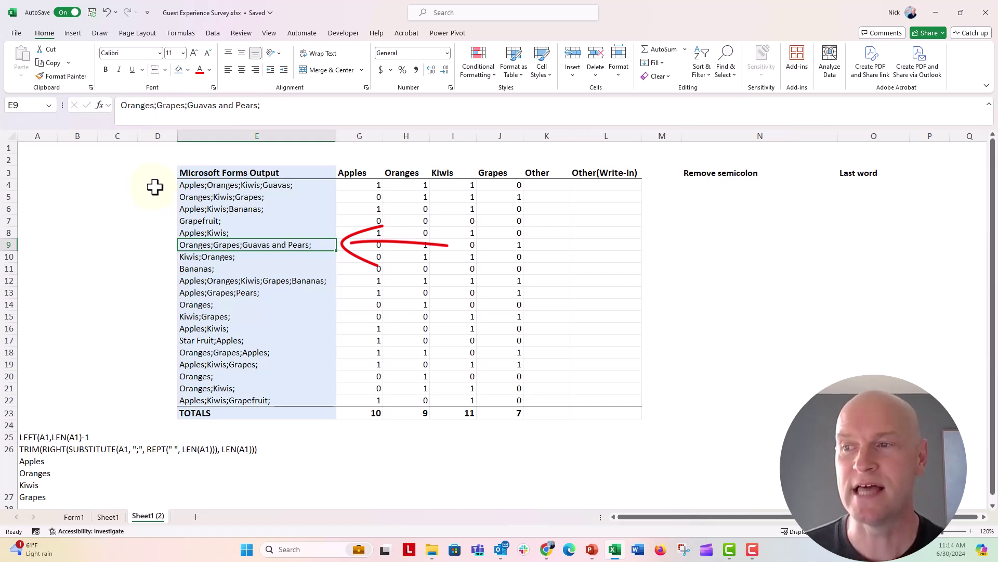
{"action": "left_click", "coordinate": [191, 186]}
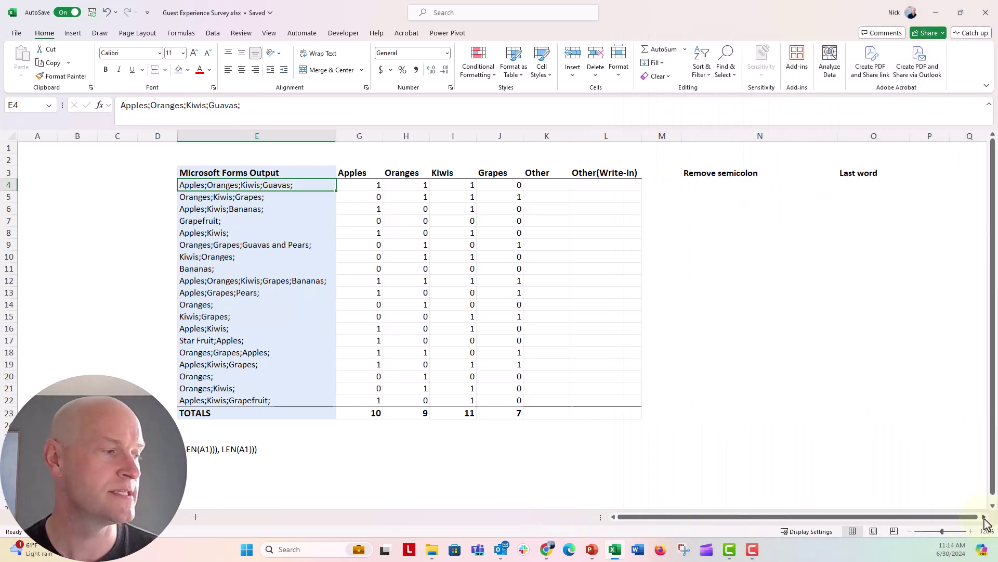
Delete tally columns G:J (Apples, Oranges, Kiwis, Grapes) from the survey sheet.
{"action": "left_click", "coordinate": [984, 517]}
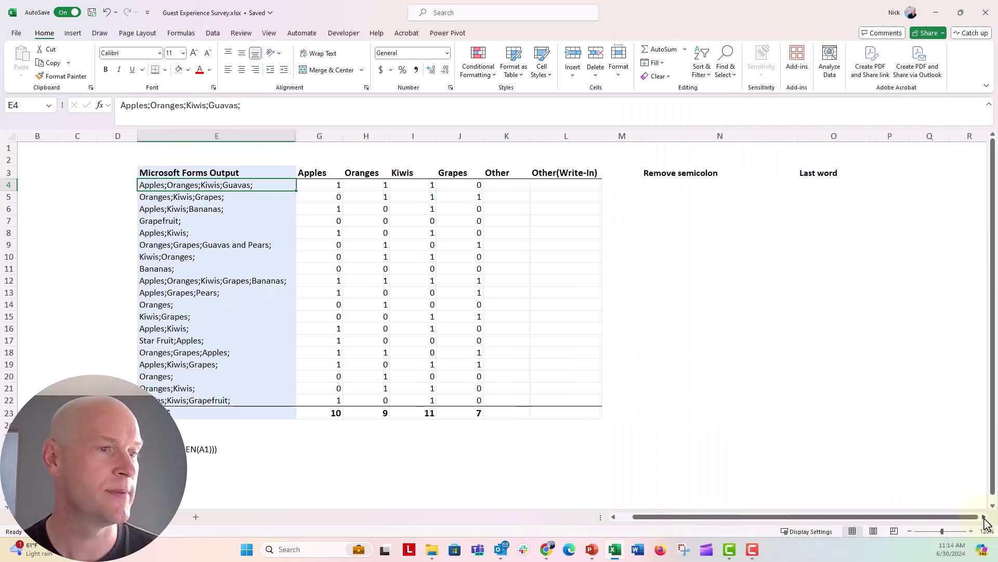
{"action": "left_click", "coordinate": [984, 517]}
{"action": "left_click", "coordinate": [984, 517]}
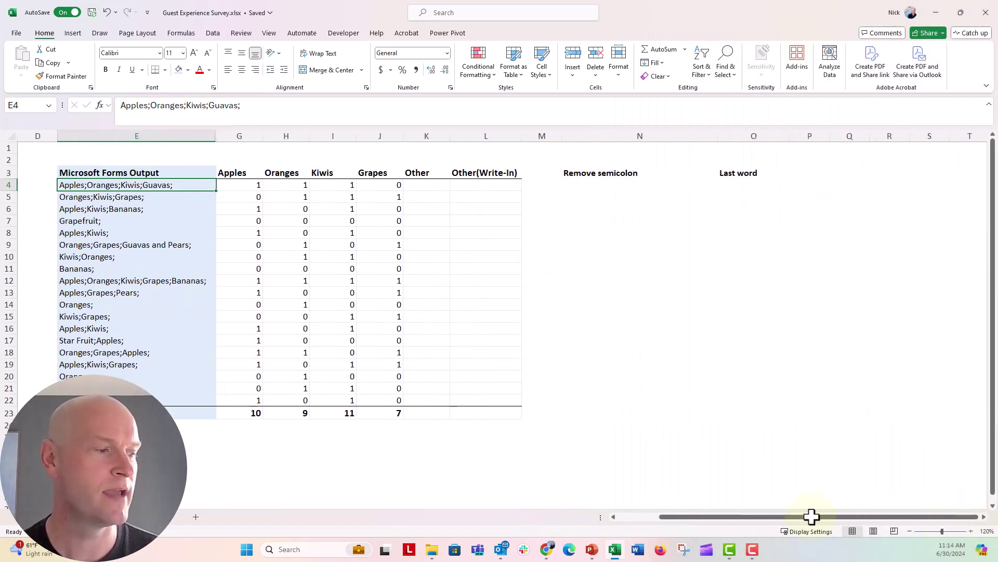
{"action": "left_click_drag", "start_coordinate": [676, 520], "coordinate": [643, 518]}
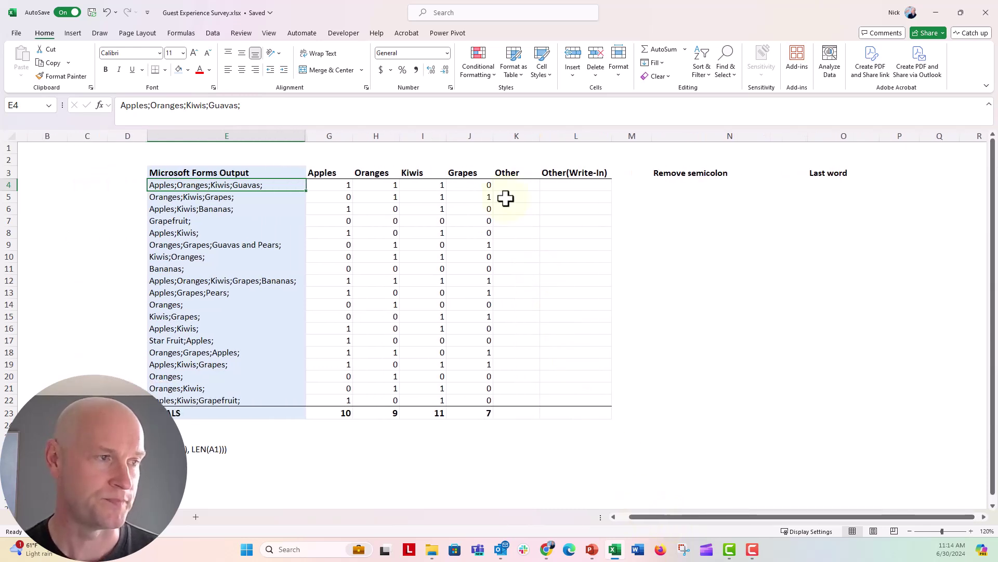
{"action": "left_click_drag", "start_coordinate": [479, 133], "coordinate": [327, 134]}
{"action": "right_click", "coordinate": [327, 134]}
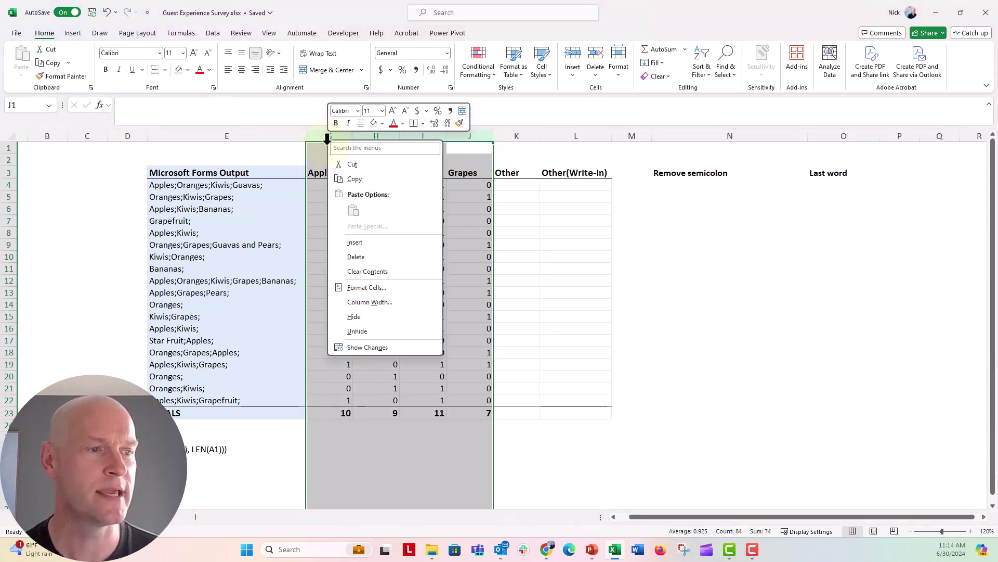
{"action": "left_click", "coordinate": [338, 316]}
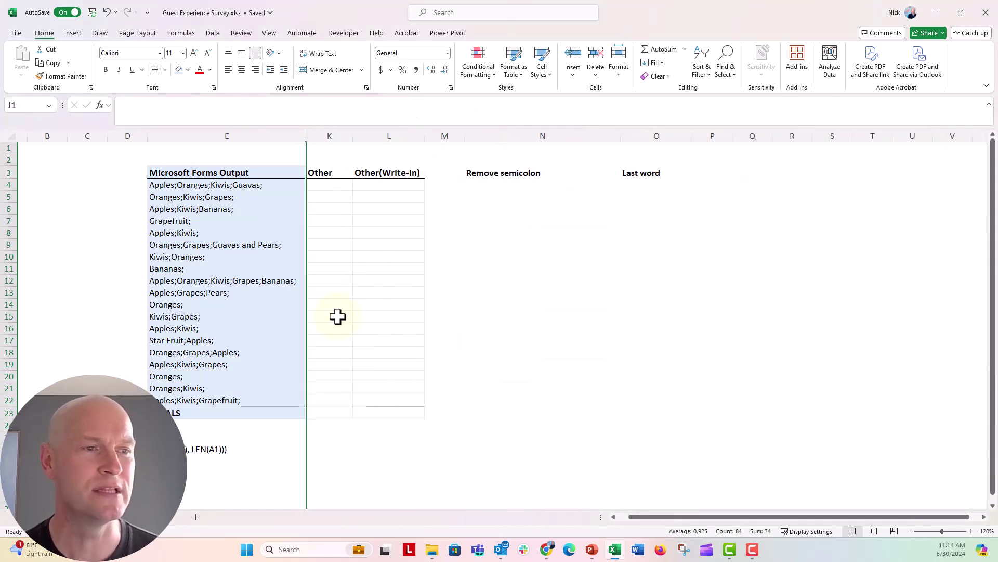
{"action": "left_click", "coordinate": [475, 188]}
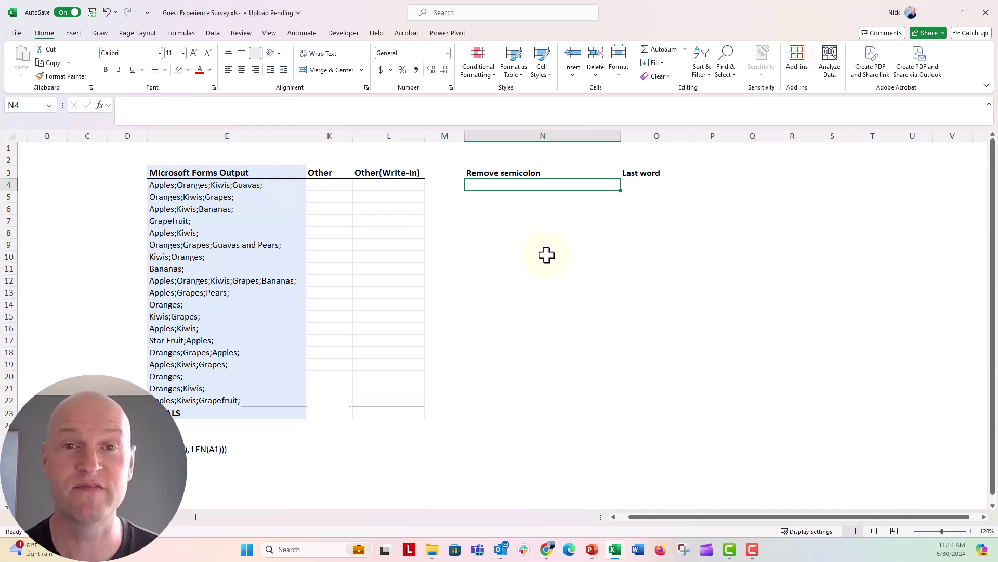
Enter =LEFT(E4,LEN(E4)-1) in N4, accepting Excel's suggested formula correction.
{"action": "type", "text": "="}
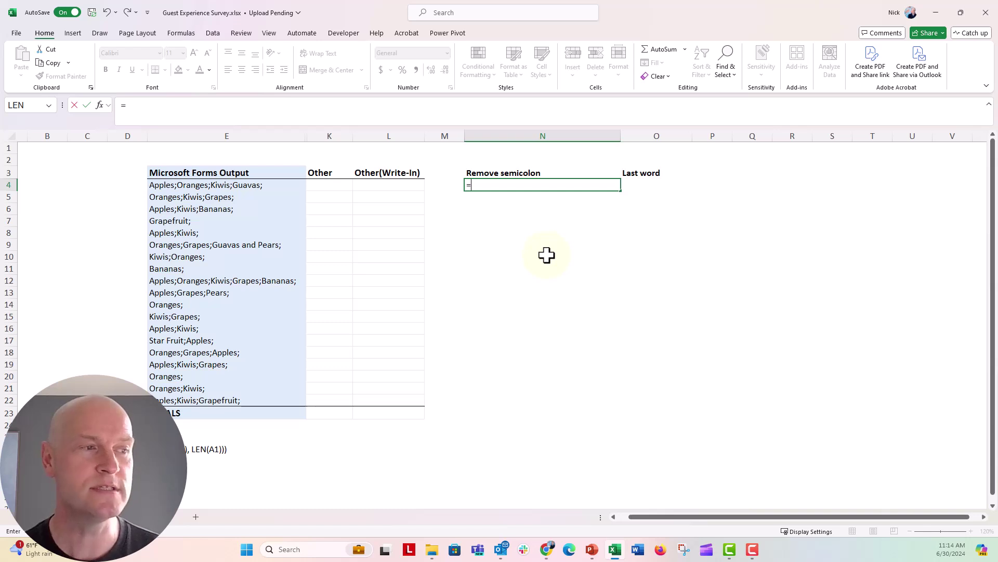
{"action": "type", "text": "LEFT"}
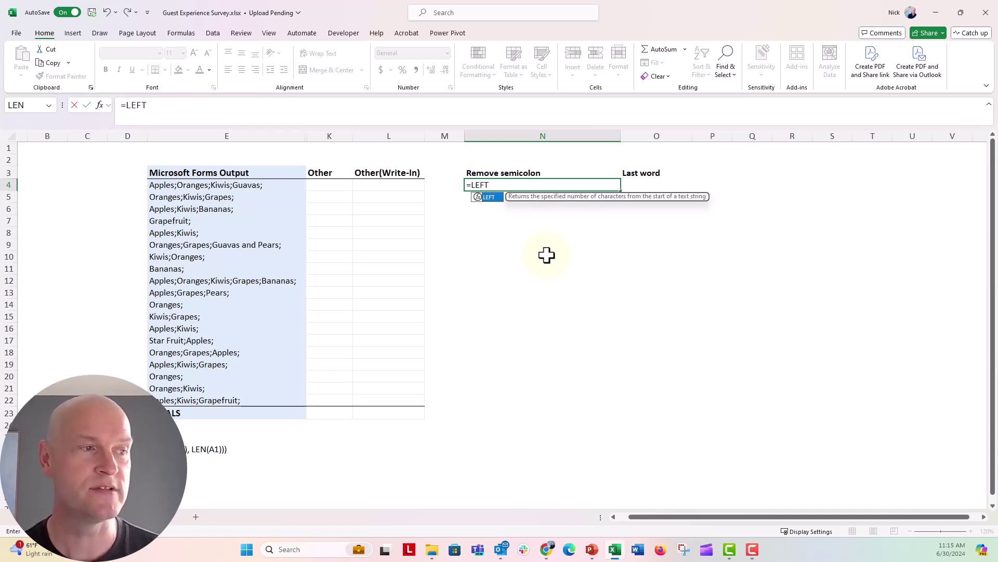
{"action": "type", "text": "("}
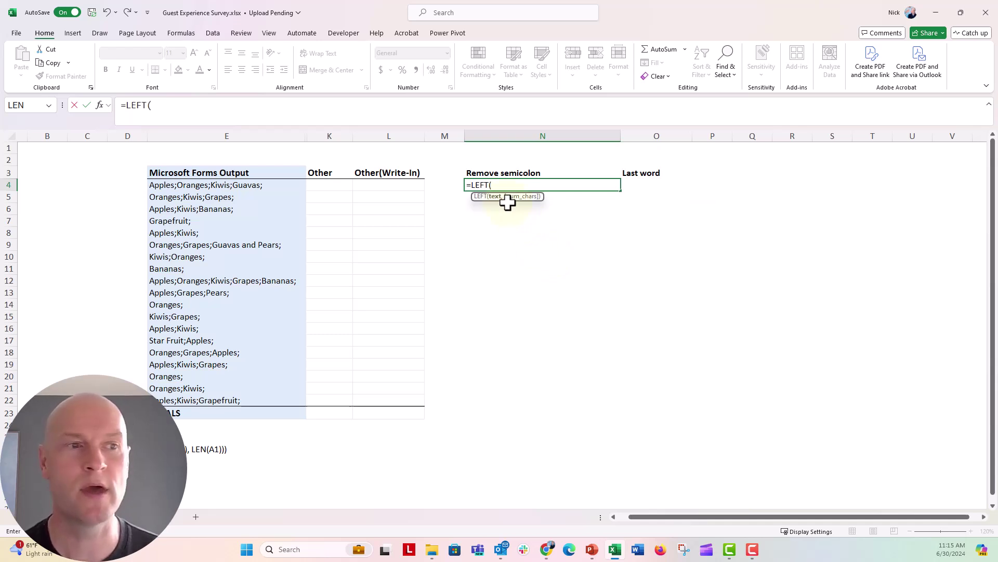
{"action": "left_click", "coordinate": [265, 185]}
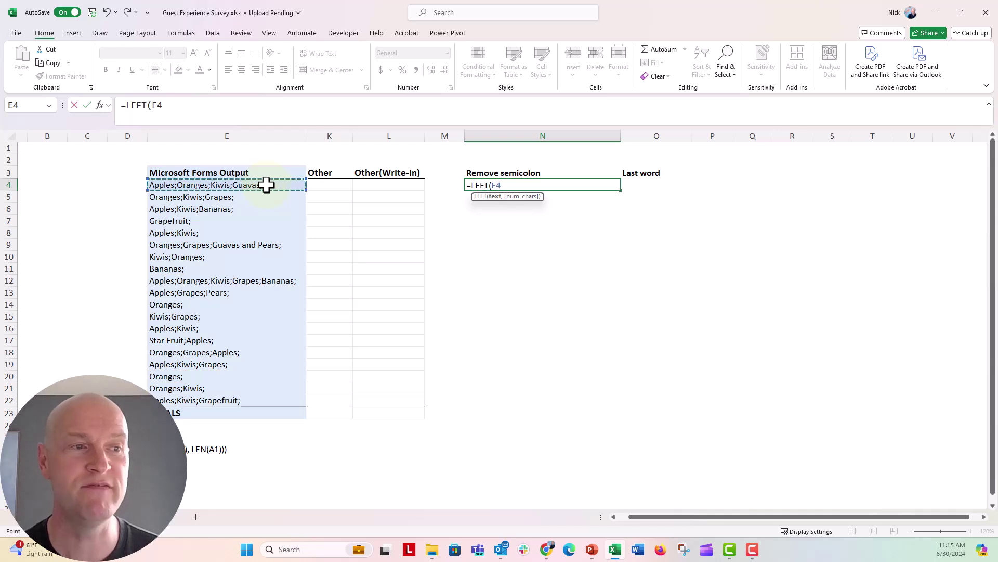
{"action": "type", "text": ",LEN("}
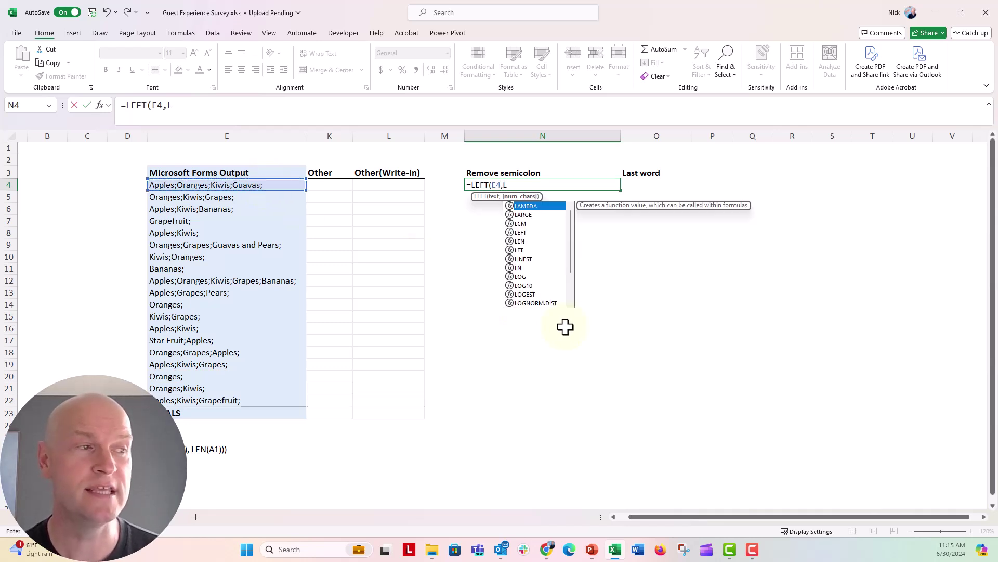
{"action": "left_click", "coordinate": [278, 183]}
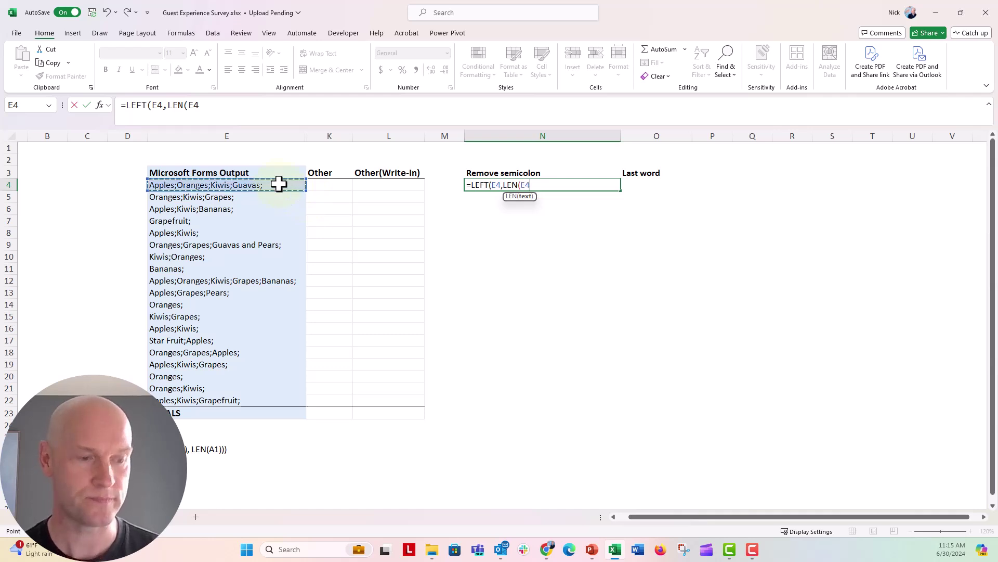
{"action": "type", "text": ")"}
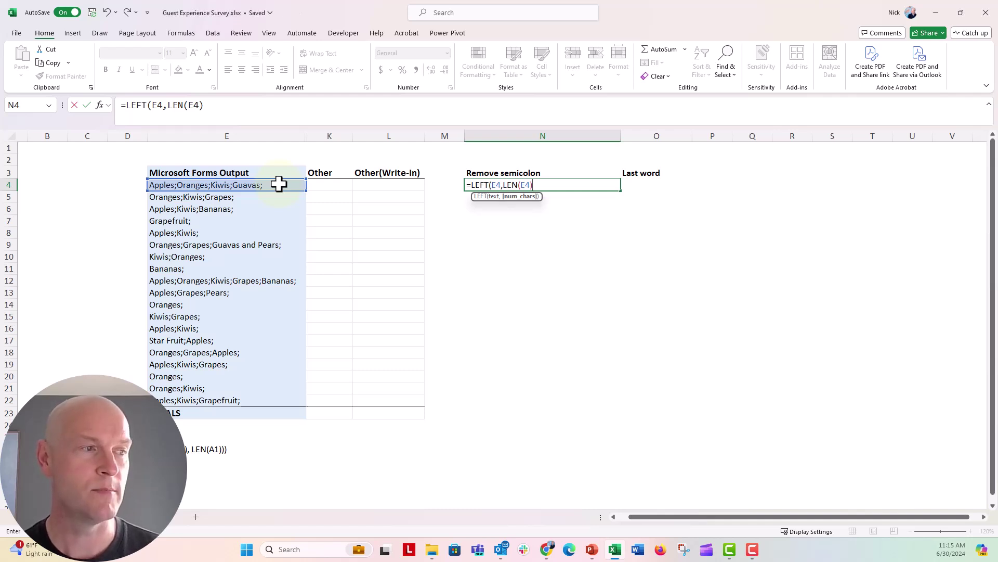
{"action": "type", "text": "-1"}
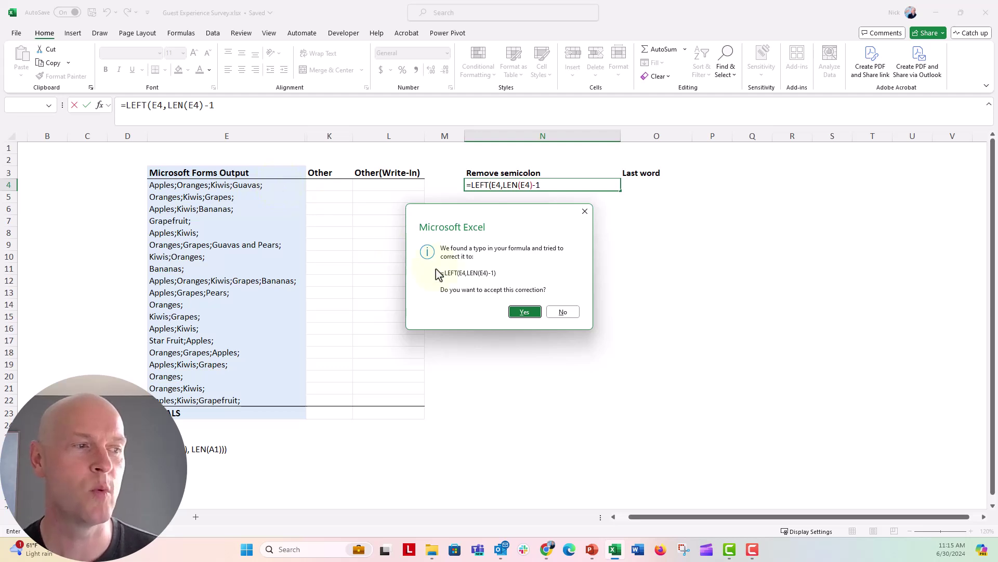
{"action": "left_click", "coordinate": [523, 311]}
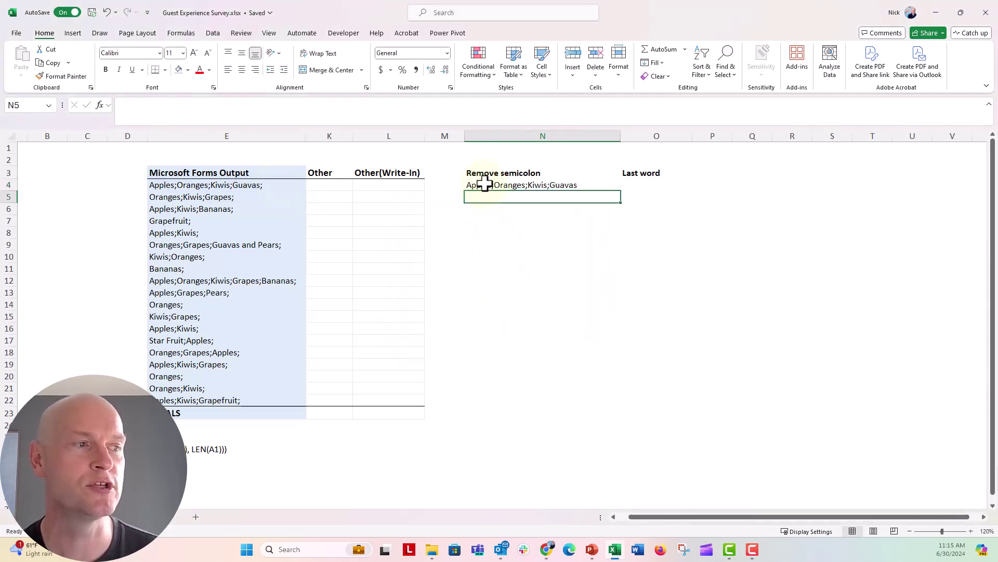
{"action": "left_click", "coordinate": [479, 185]}
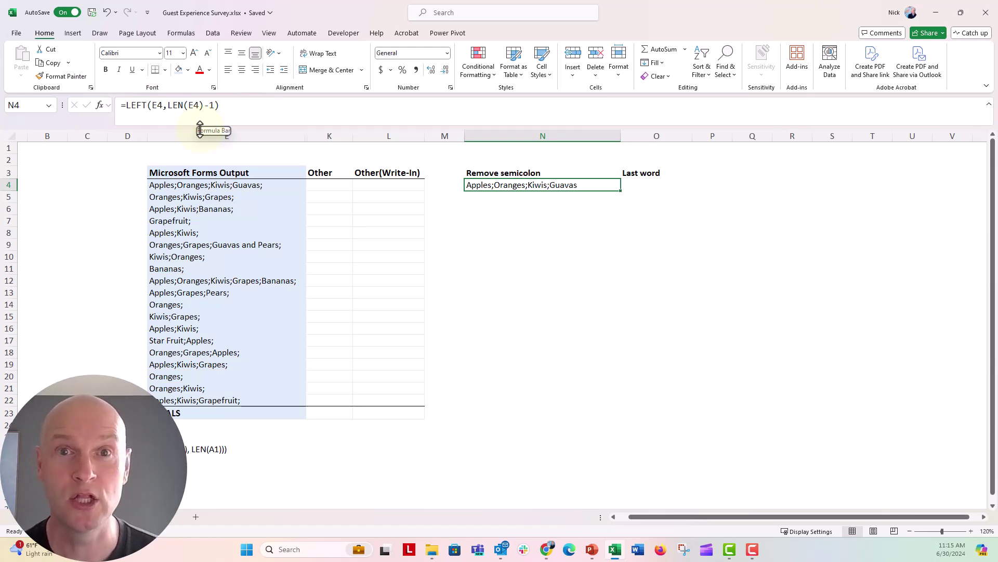
Fill the N4 semicolon-removal formula down through N22.
{"action": "left_click", "coordinate": [474, 218]}
{"action": "left_click", "coordinate": [475, 185]}
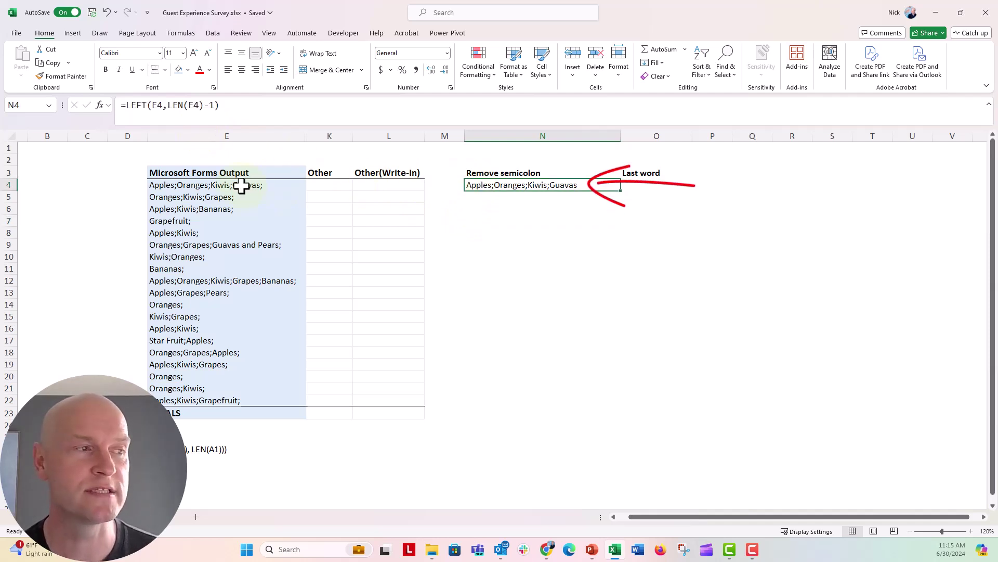
{"action": "left_click_drag", "start_coordinate": [620, 191], "coordinate": [597, 406]}
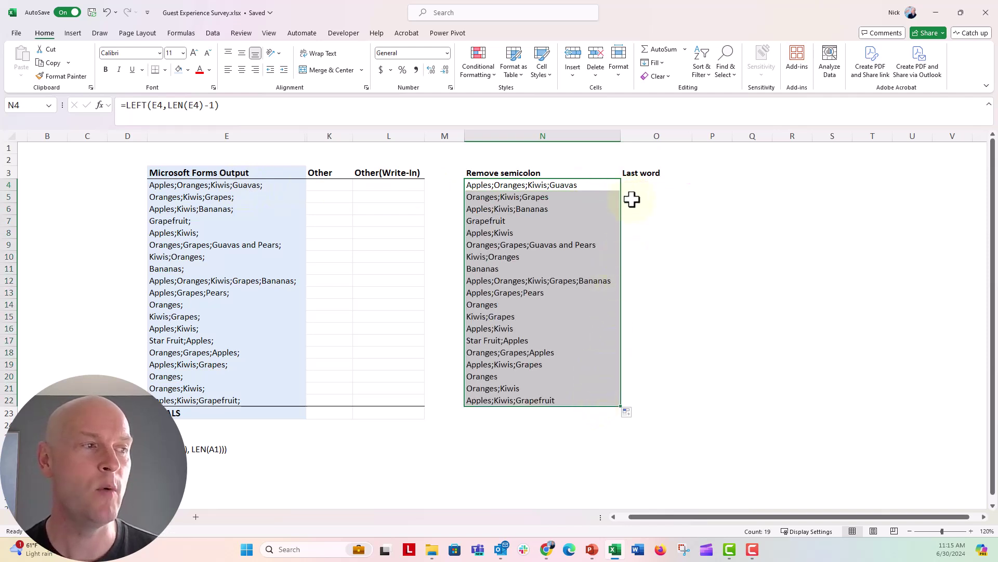
{"action": "left_click_drag", "start_coordinate": [632, 185], "coordinate": [632, 232]}
{"action": "left_click", "coordinate": [634, 184]}
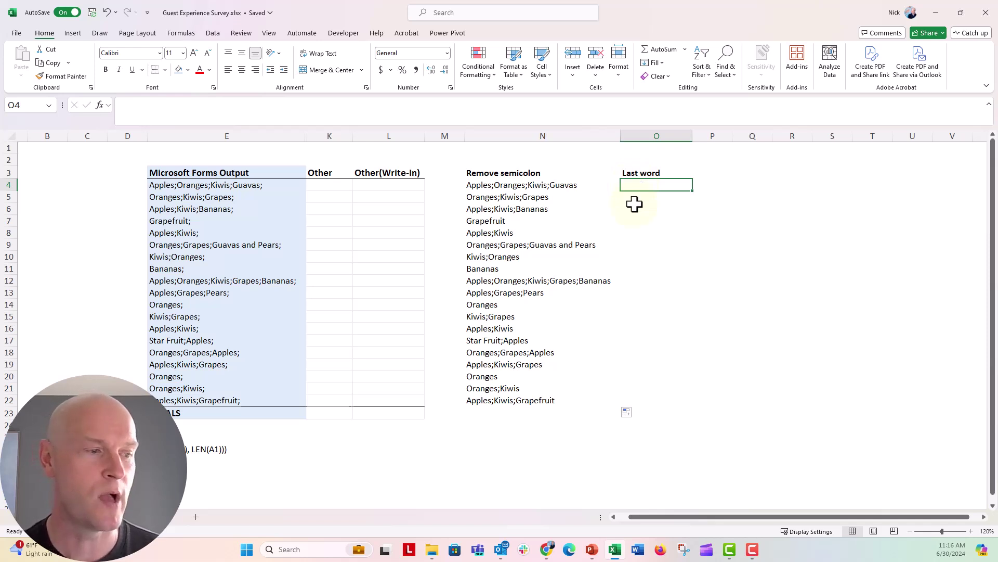
Enter =TRIM(RIGHT(SUBSTITUTE(N4,";",REPT(" ",LEN(N4))),LEN(N4))) in O4, returning 'Guavas'.
{"action": "left_click_drag", "start_coordinate": [635, 516], "coordinate": [618, 519]}
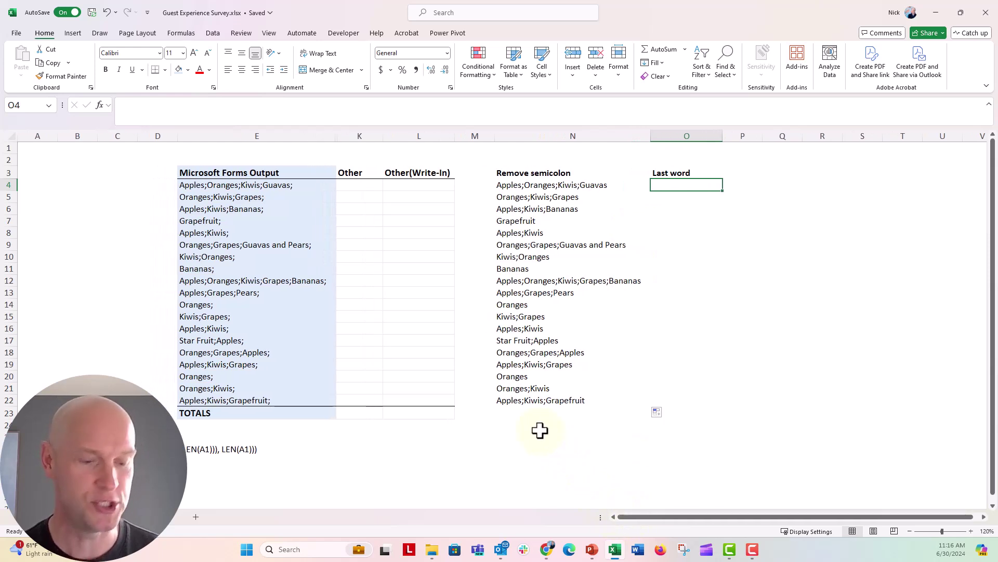
{"action": "type", "text": "="}
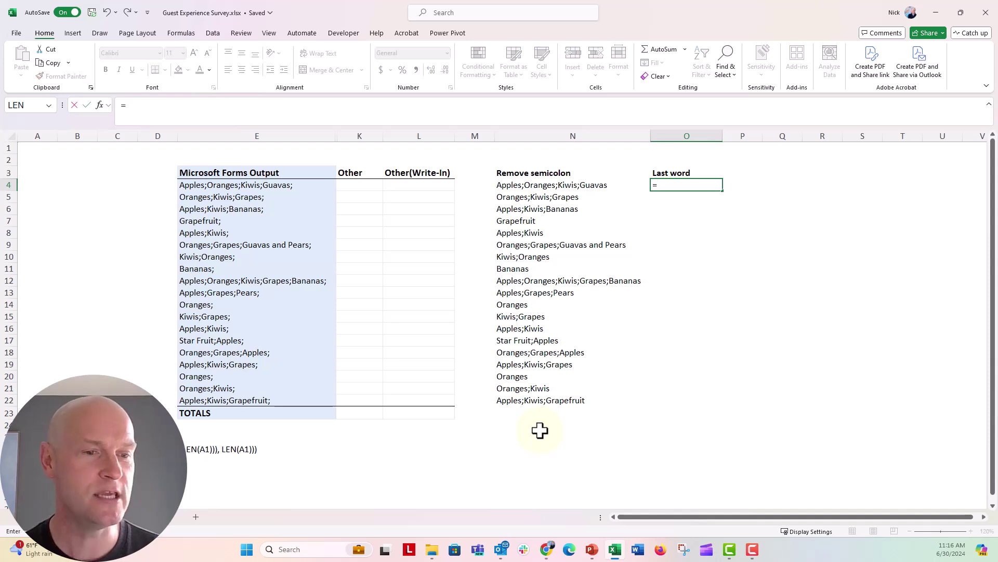
{"action": "type", "text": "TRIM("}
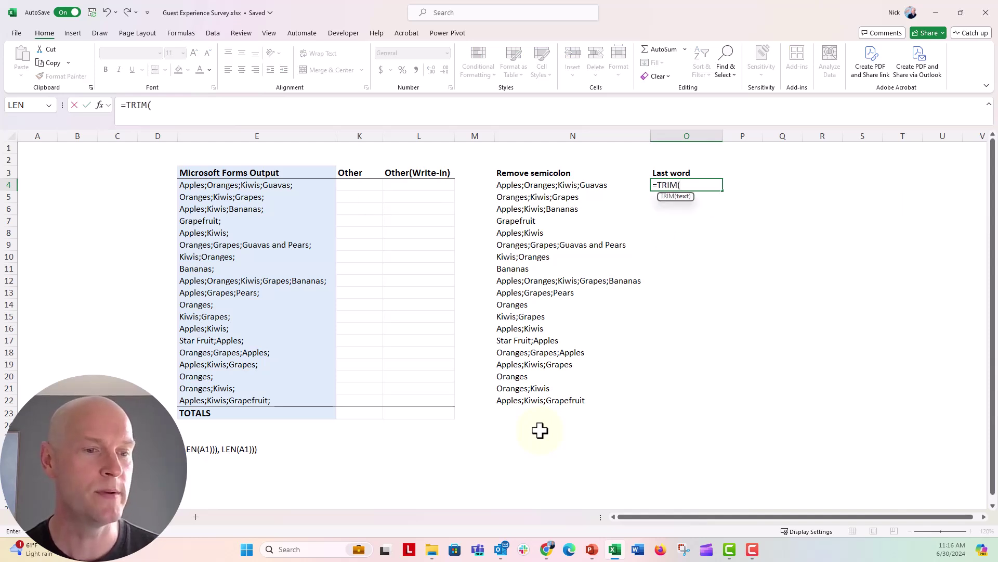
{"action": "type", "text": "RIGHT("}
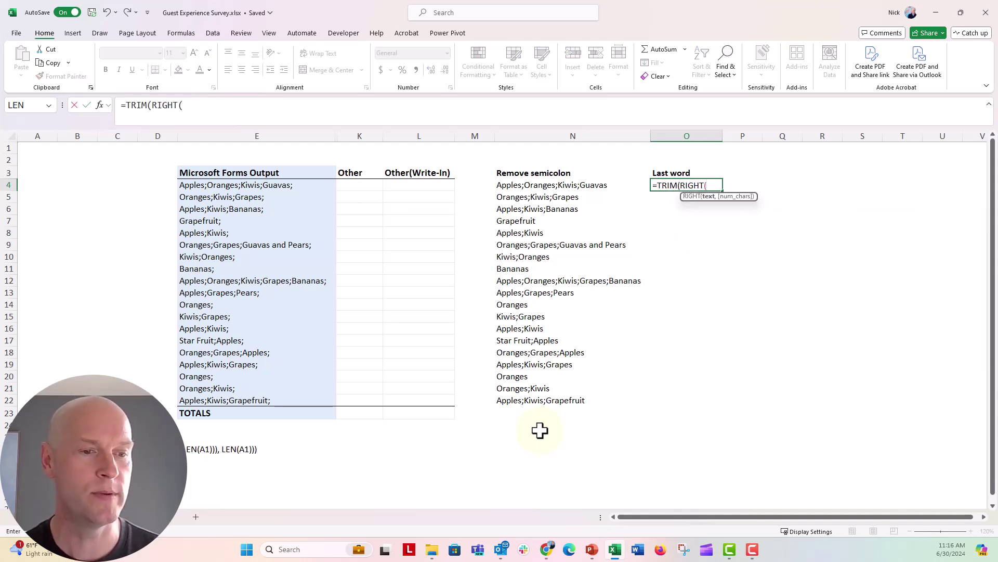
{"action": "type", "text": "SUBSTITUTE"}
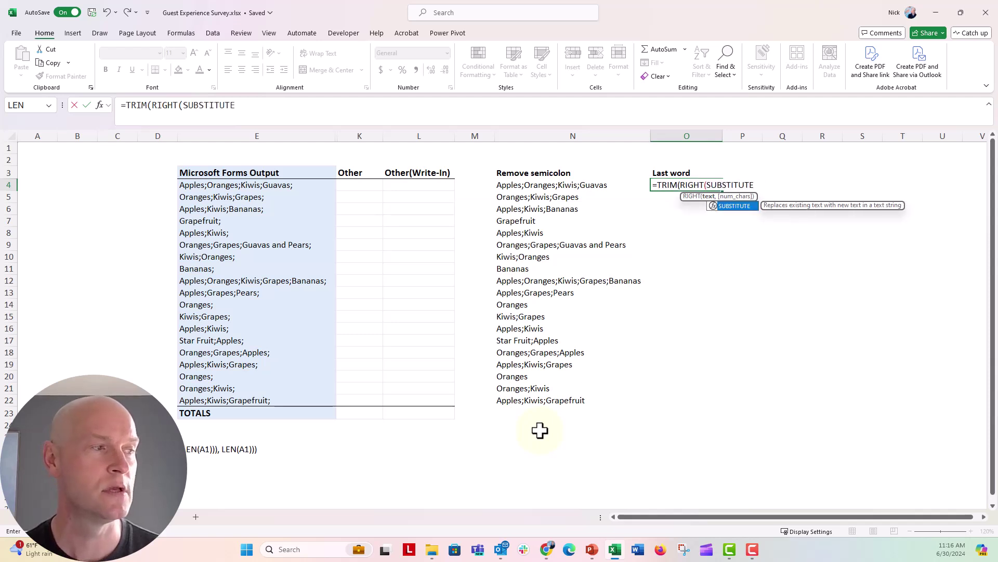
{"action": "type", "text": "("}
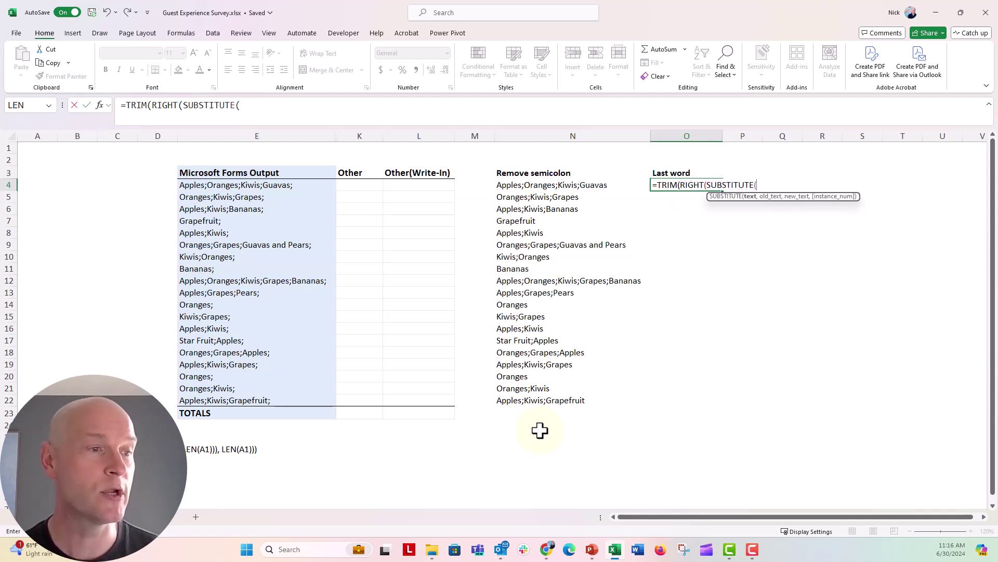
{"action": "left_click", "coordinate": [572, 185]}
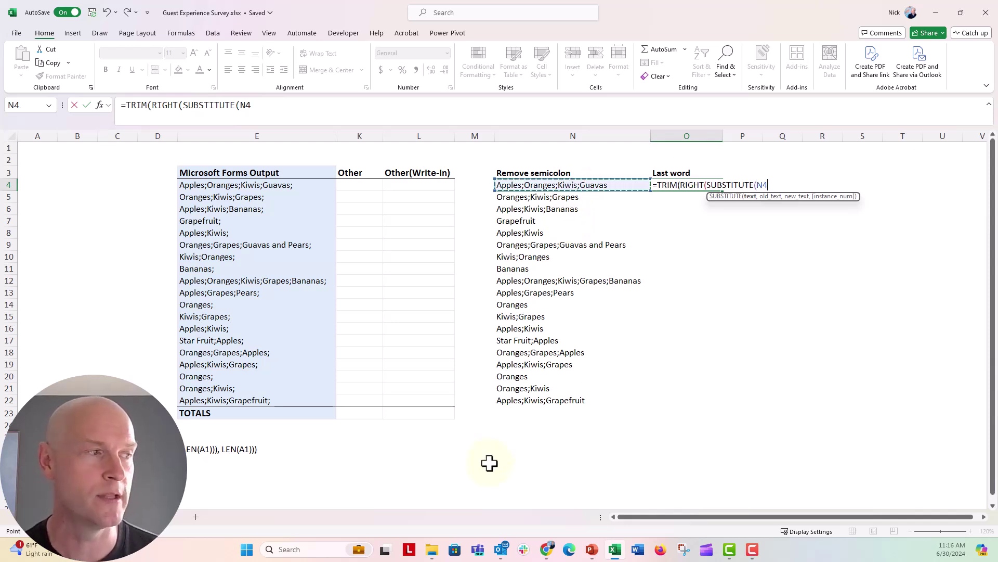
{"action": "type", "text": ",\";"}
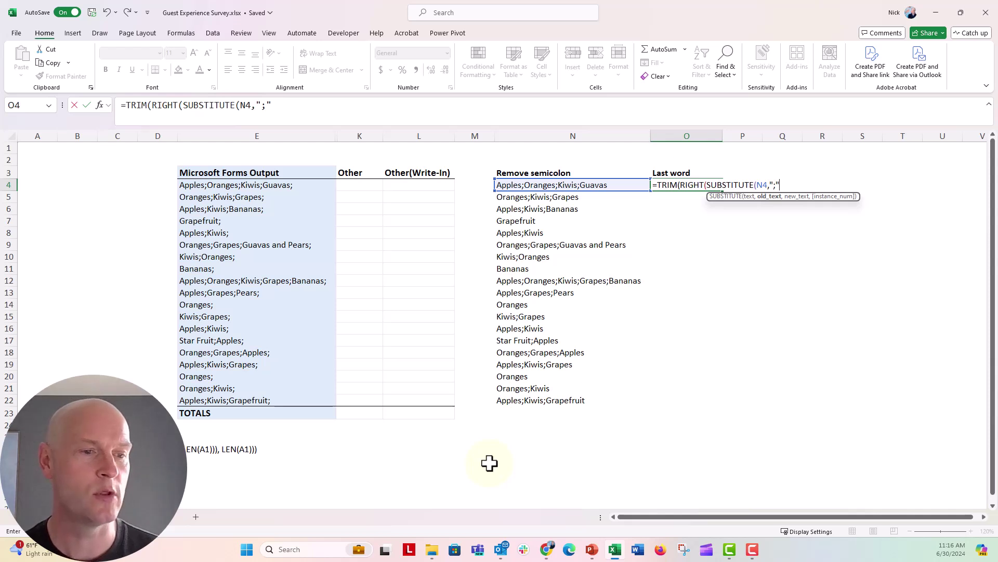
{"action": "type", "text": "\","}
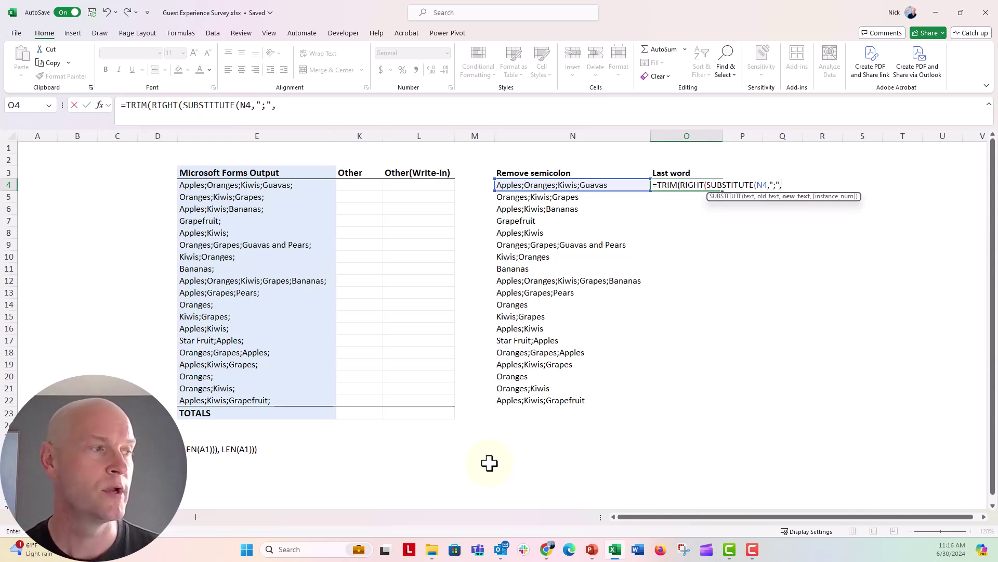
{"action": "type", "text": "REP"}
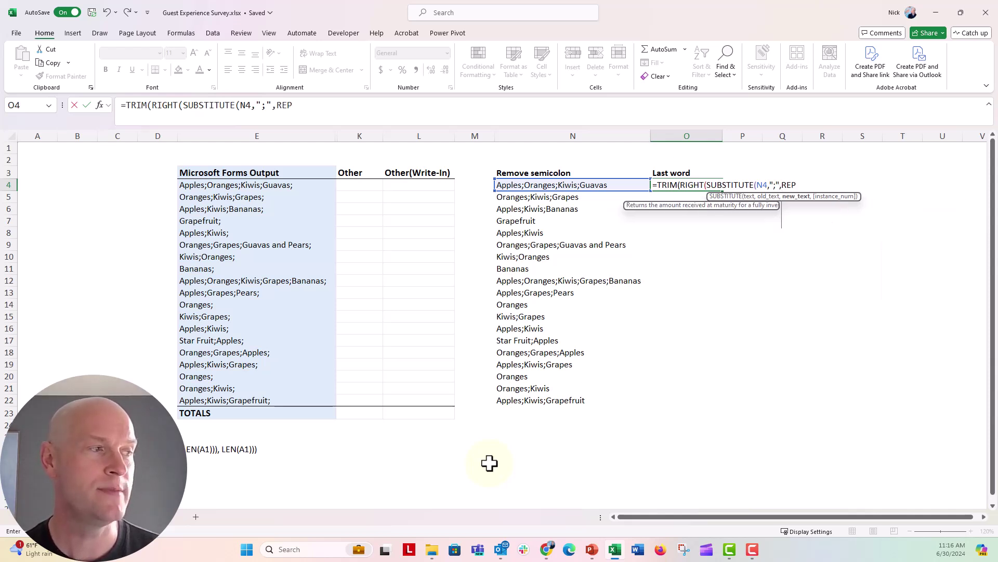
{"action": "type", "text": "T("}
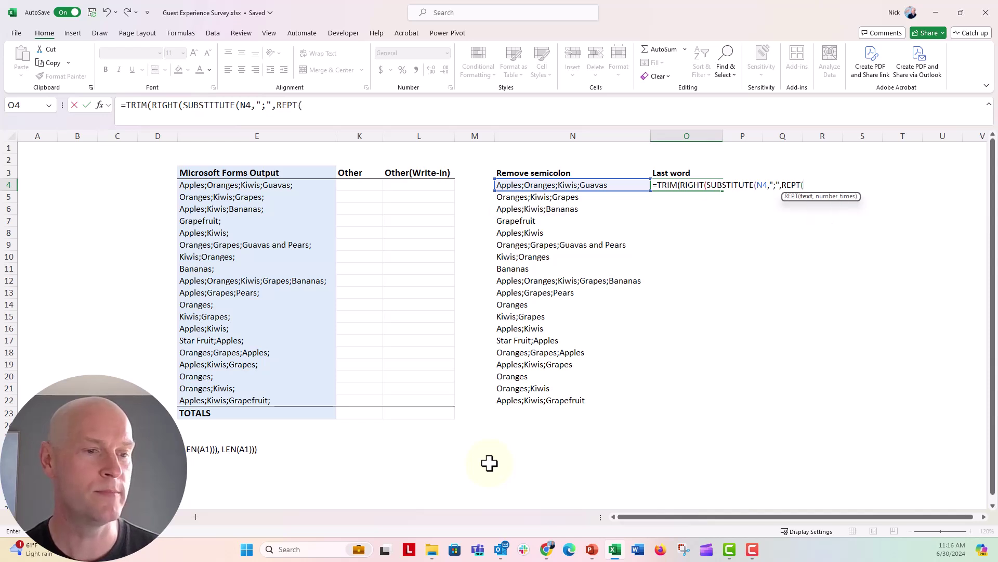
{"action": "type", "text": "\" \""}
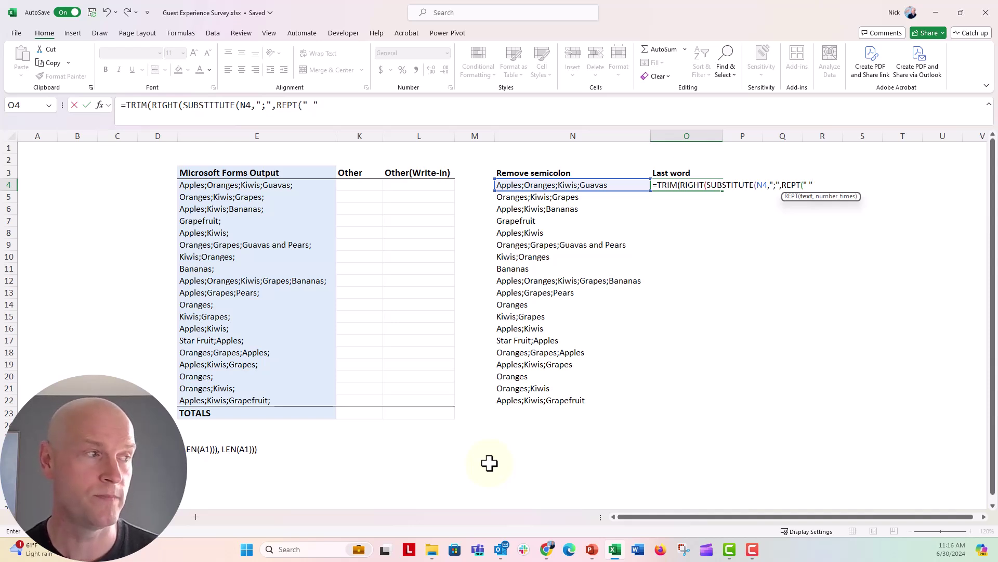
{"action": "type", "text": ","}
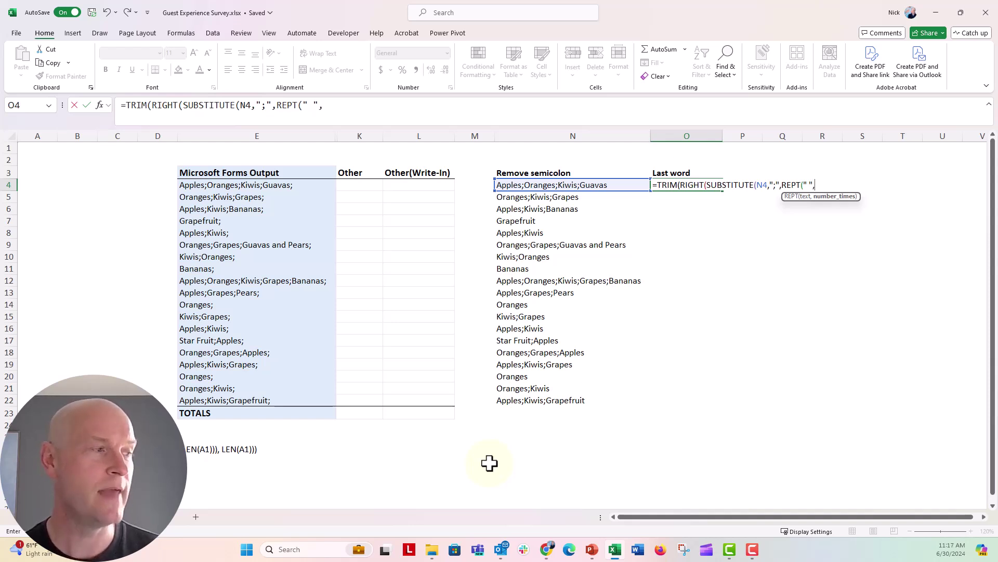
{"action": "type", "text": "LEN("}
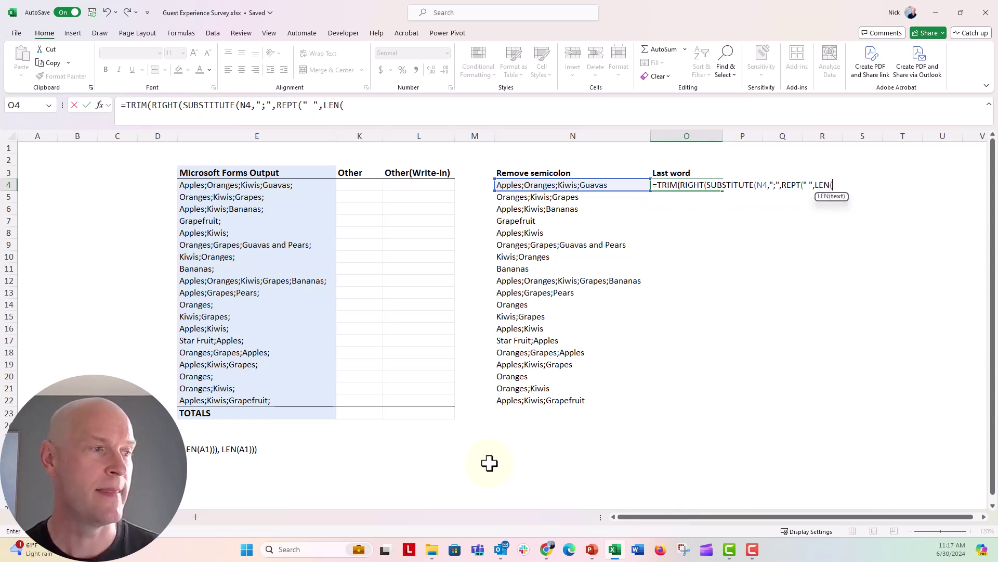
{"action": "type", "text": "N4)"}
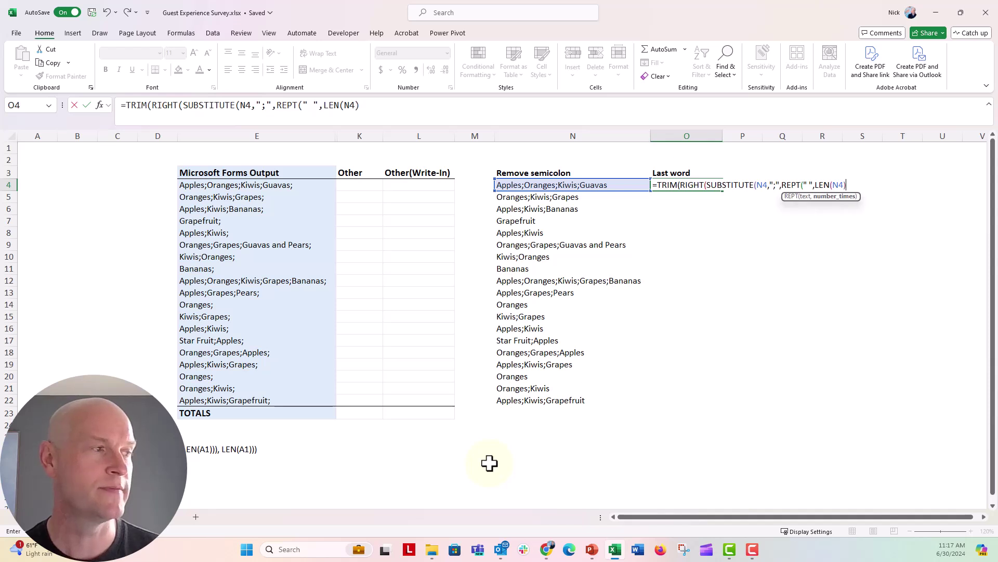
{"action": "type", "text": "))"}
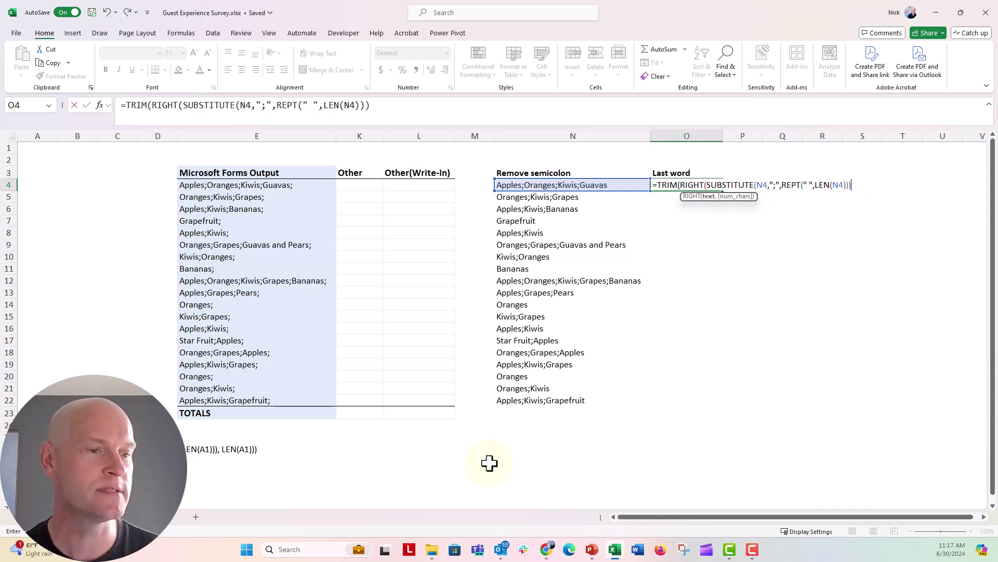
{"action": "type", "text": ",LEN"}
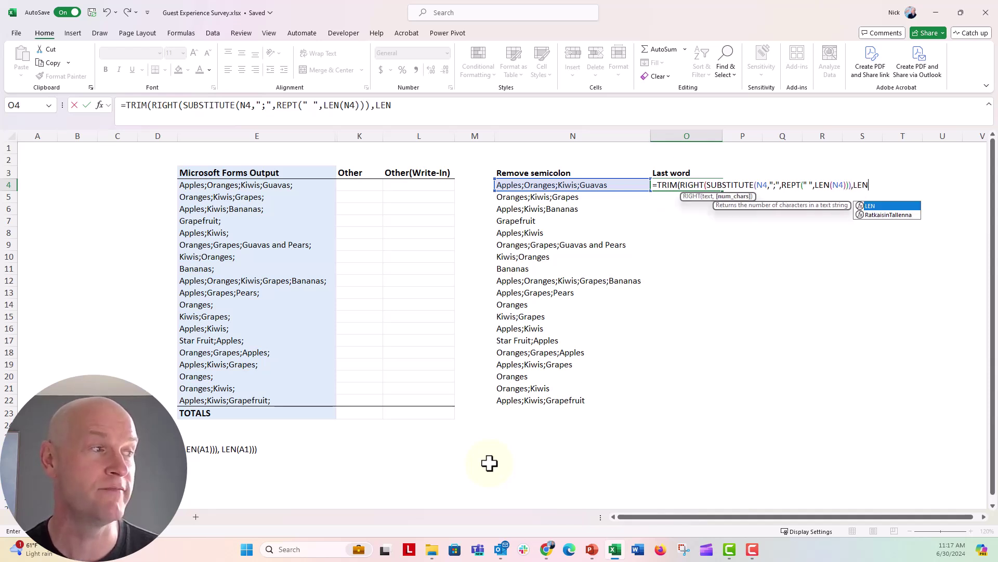
{"action": "type", "text": "(N4)"}
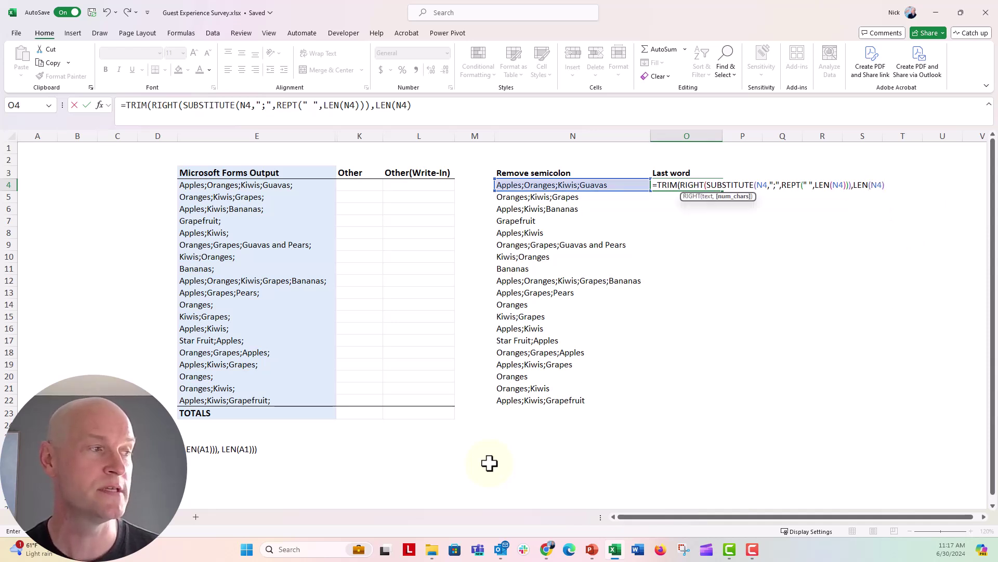
{"action": "type", "text": "))"}
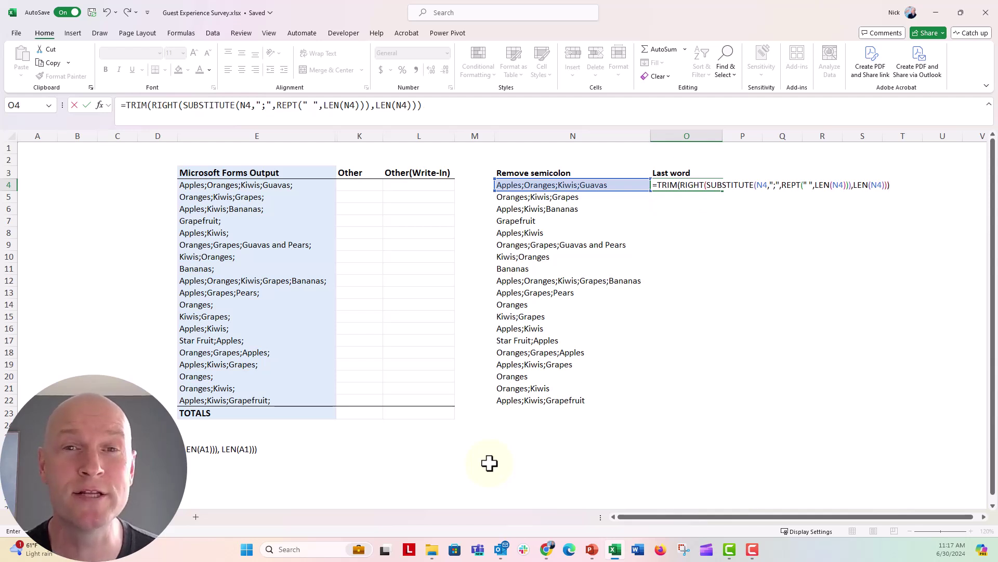
{"action": "key", "text": "Return"}
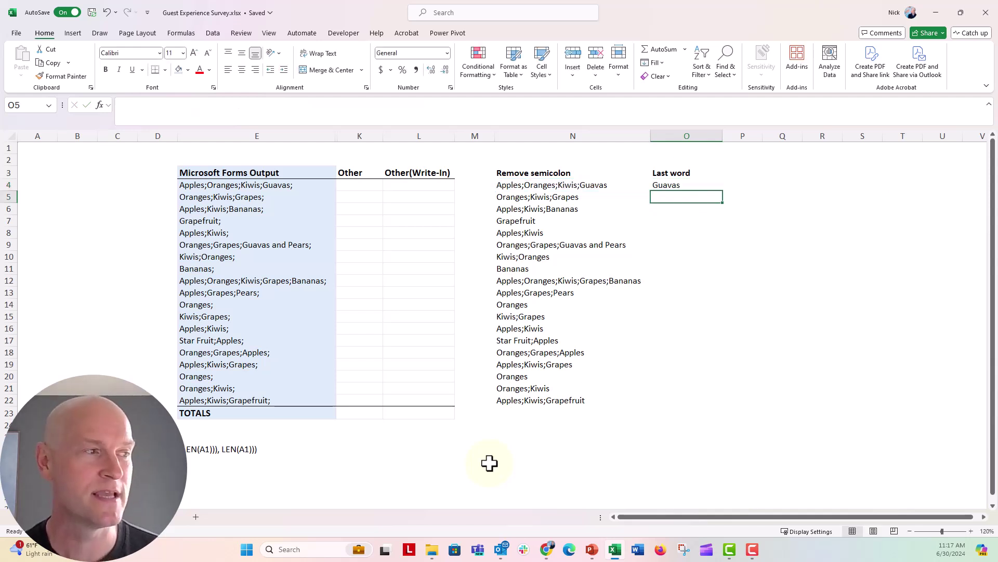
{"action": "key", "text": "Up"}
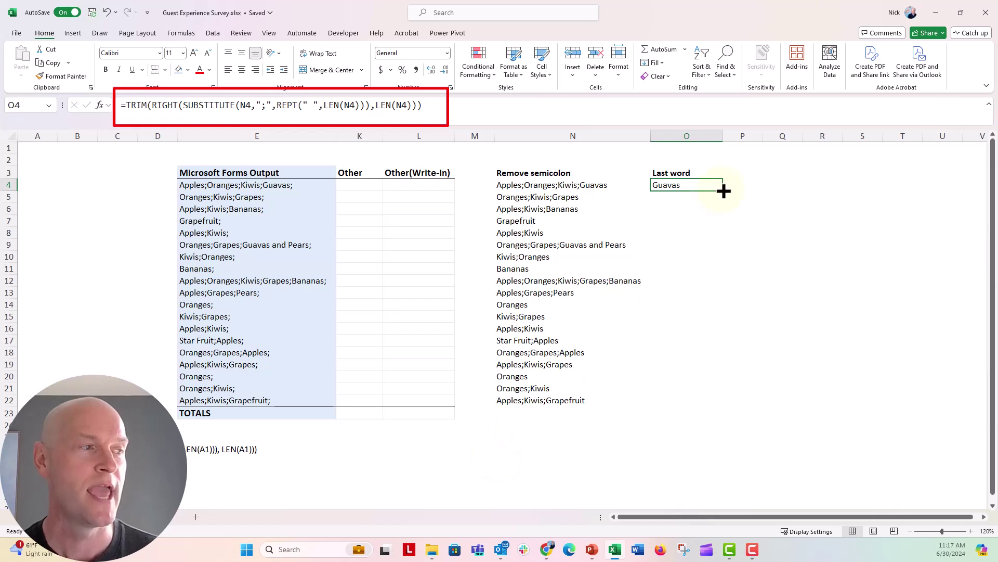
{"action": "left_click_drag", "start_coordinate": [724, 192], "coordinate": [702, 404]}
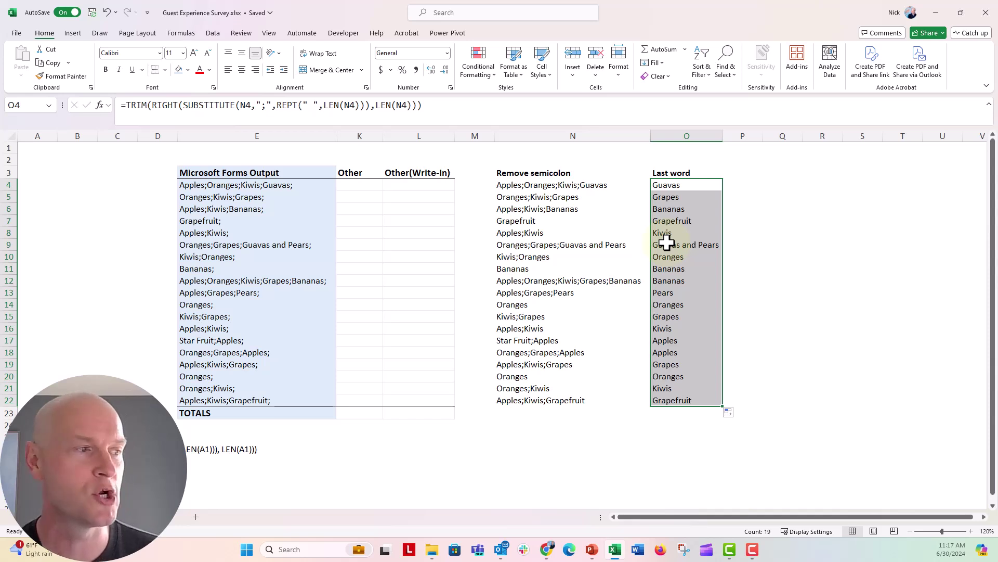
{"action": "left_click", "coordinate": [667, 243]}
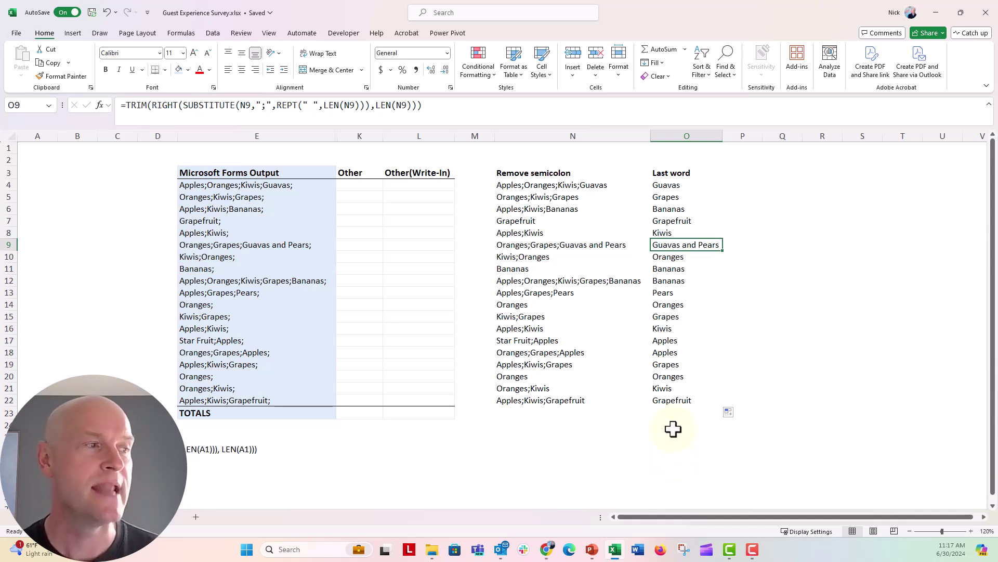
{"action": "left_click_drag", "start_coordinate": [663, 186], "coordinate": [659, 399]}
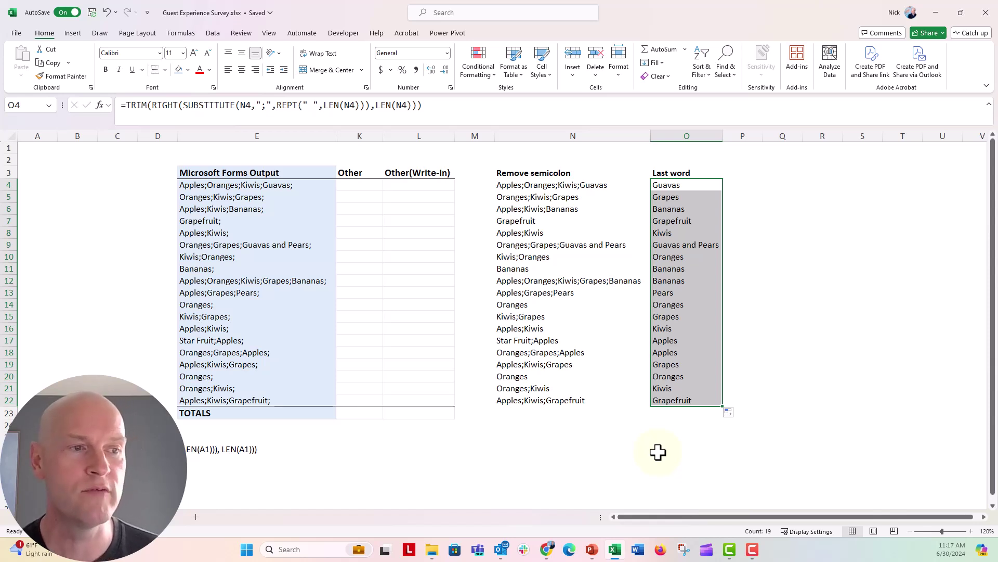
{"action": "left_click", "coordinate": [245, 208]}
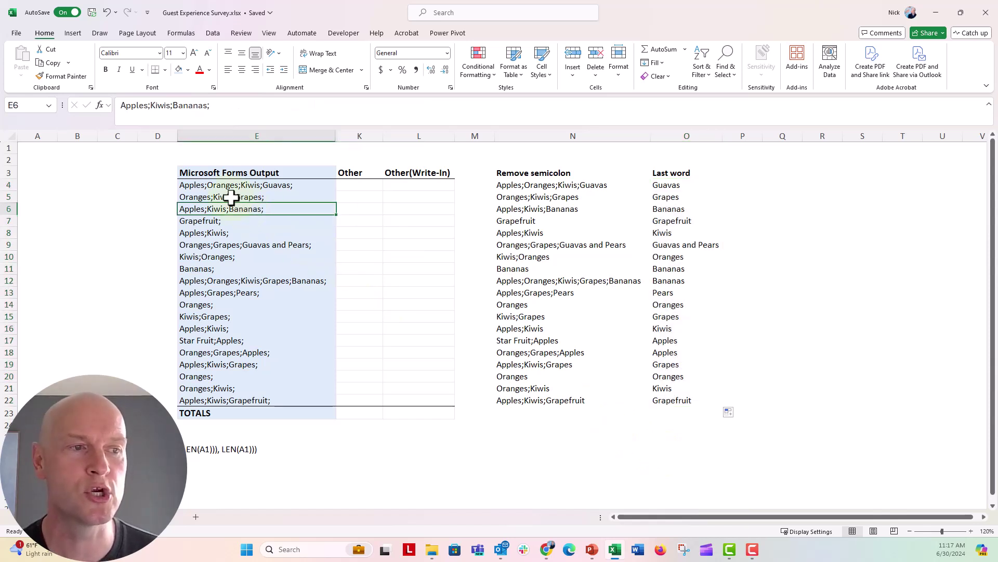
{"action": "left_click", "coordinate": [231, 197]}
{"action": "left_click", "coordinate": [226, 246]}
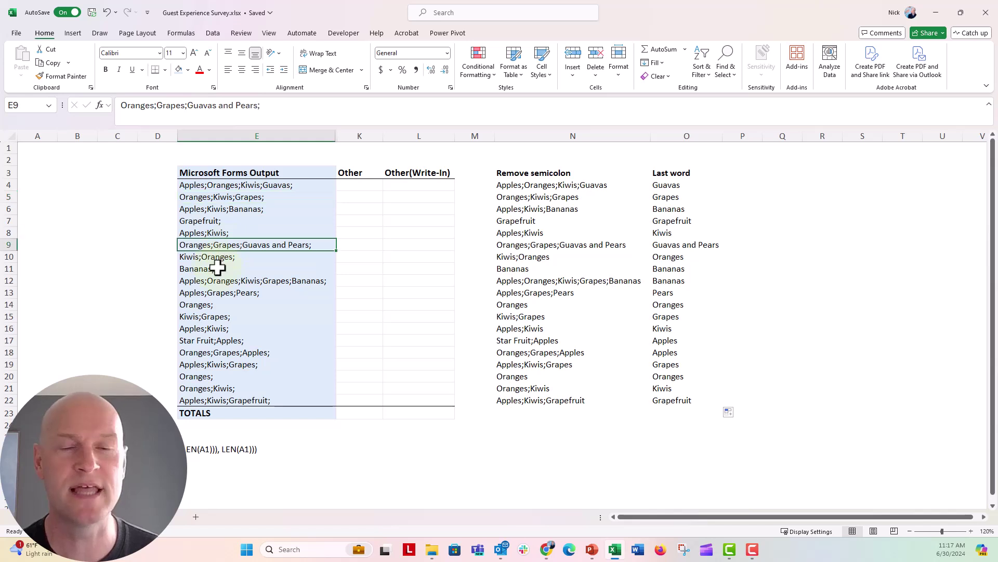
{"action": "key", "text": "Down"}
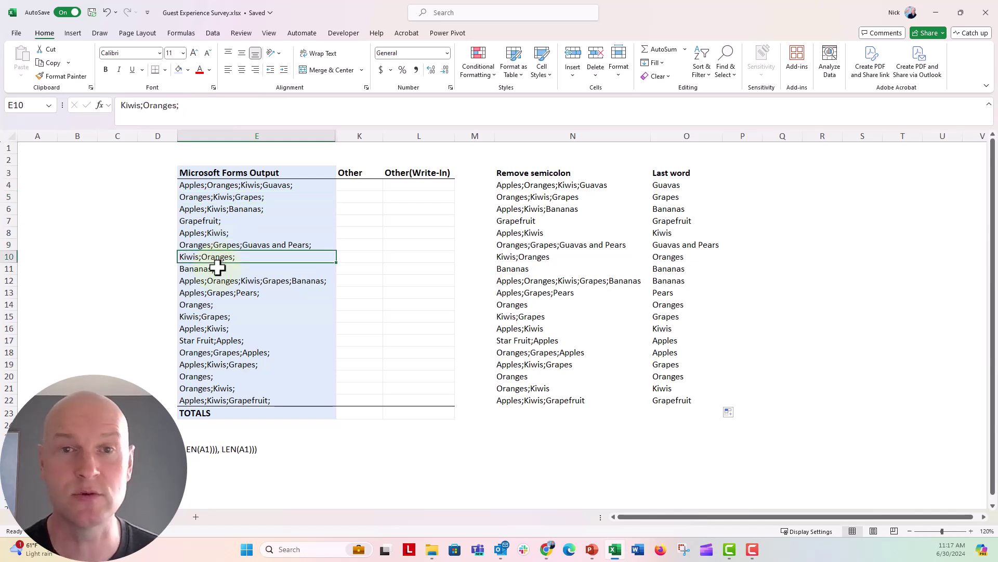
{"action": "left_click", "coordinate": [217, 268]}
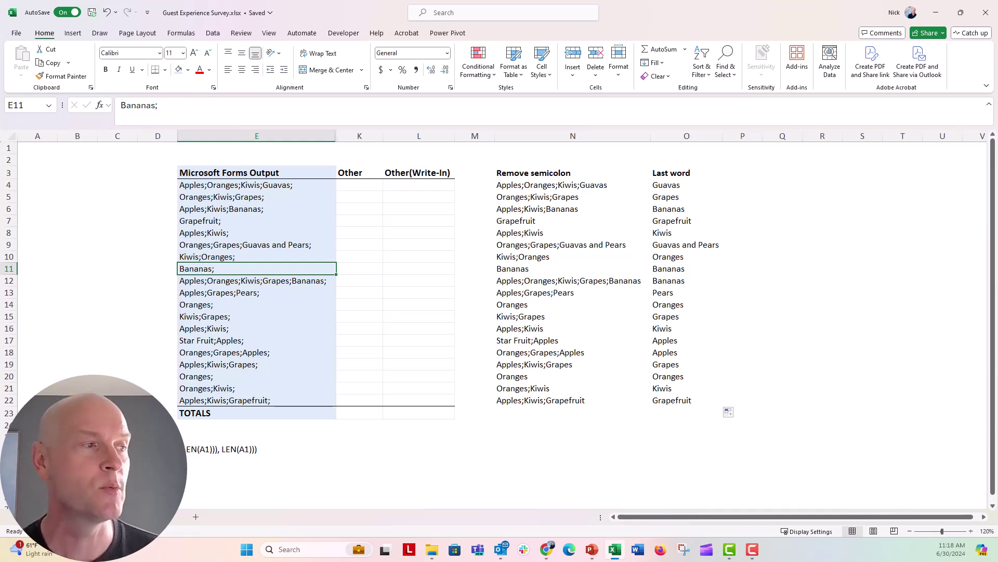
{"action": "left_click_drag", "start_coordinate": [660, 185], "coordinate": [660, 400]}
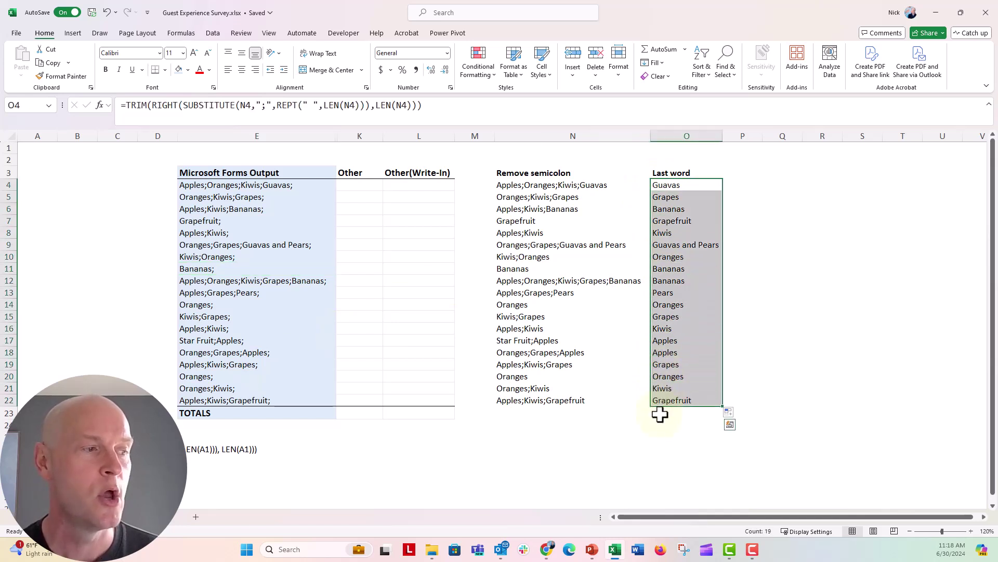
{"action": "left_click", "coordinate": [734, 79]}
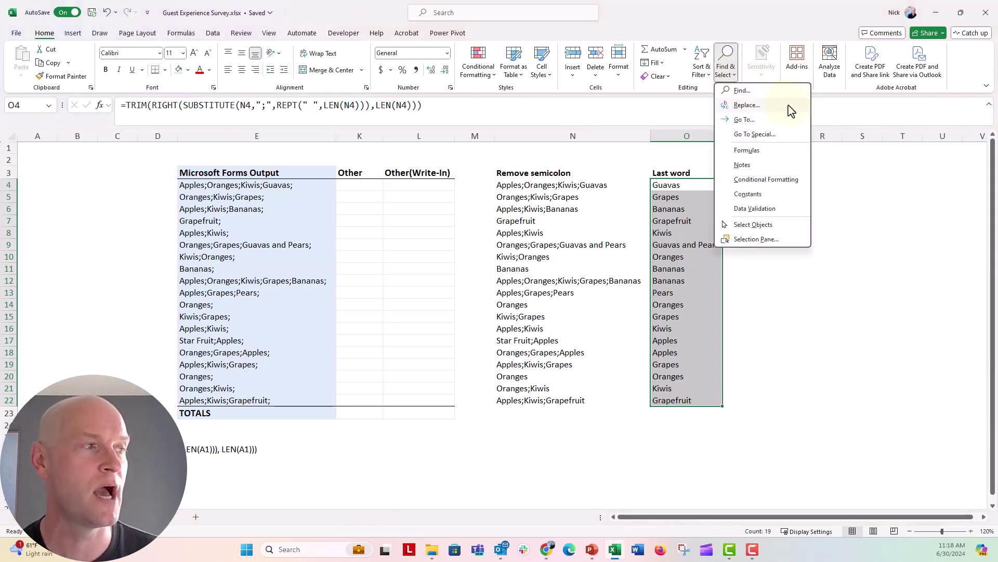
{"action": "left_click", "coordinate": [789, 105]}
{"action": "left_click_drag", "start_coordinate": [835, 350], "coordinate": [826, 181]}
{"action": "left_click_drag", "start_coordinate": [796, 220], "coordinate": [770, 222]}
{"action": "type", "text": "Apples"}
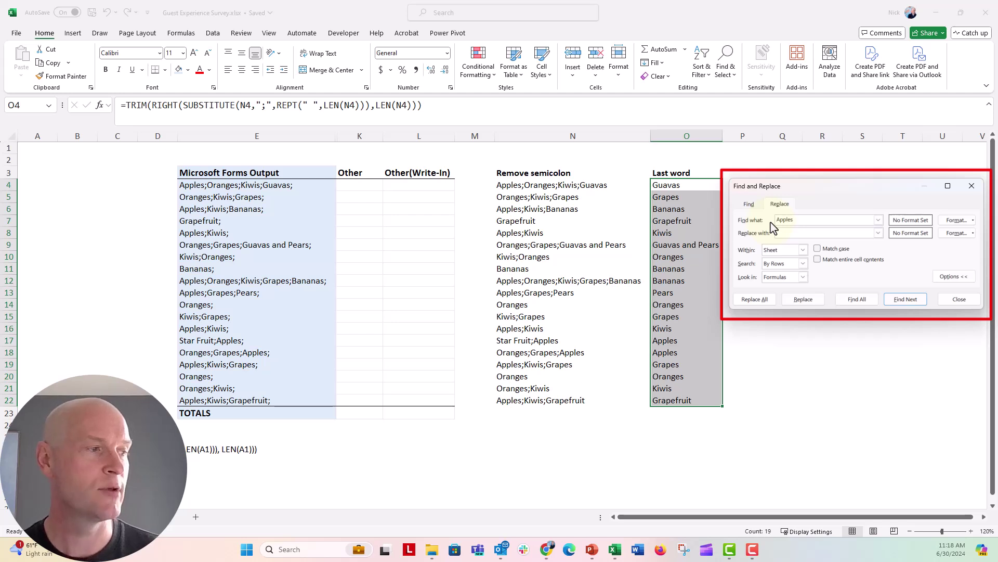
{"action": "left_click", "coordinate": [754, 300]}
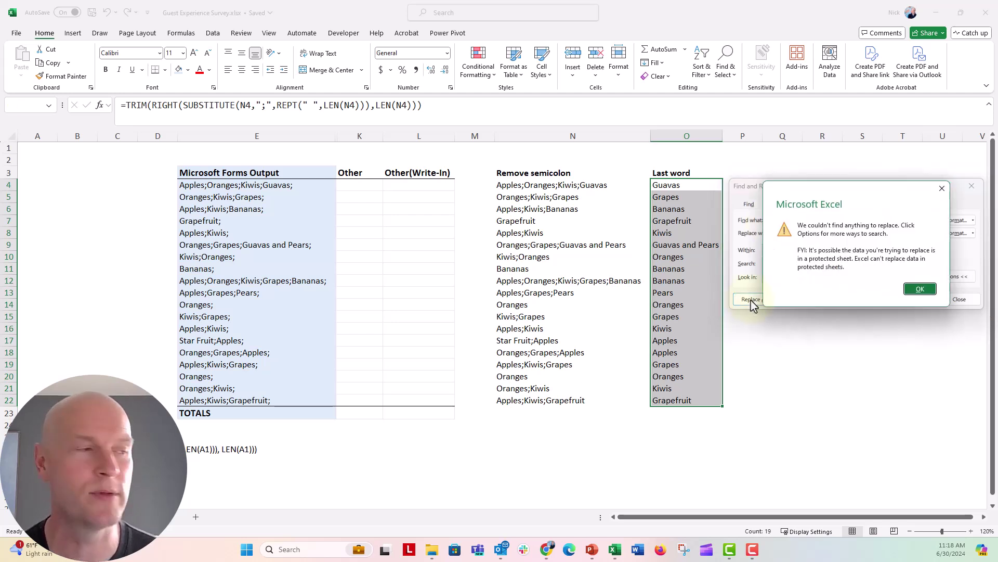
{"action": "left_click", "coordinate": [919, 289]}
{"action": "left_click", "coordinate": [947, 299]}
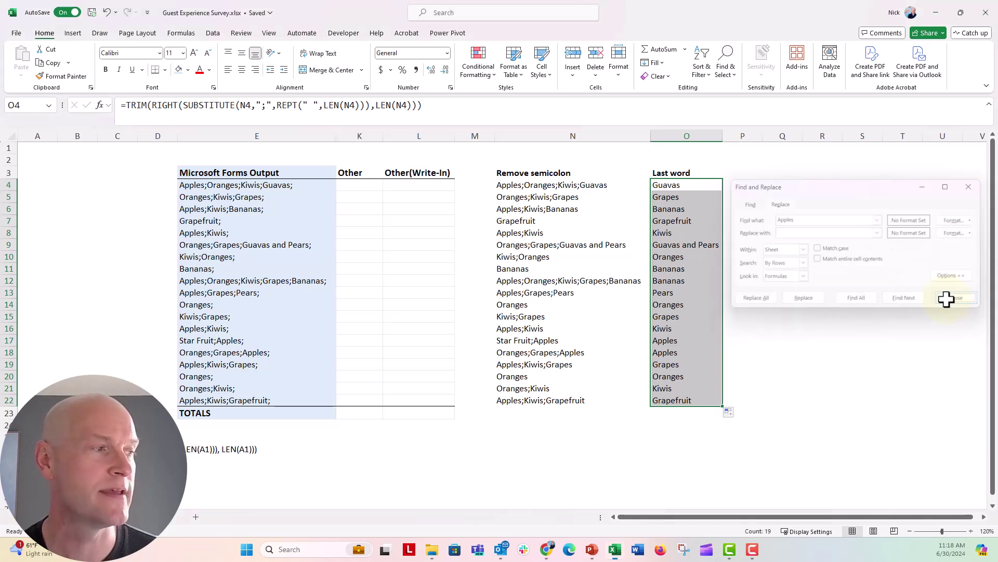
{"action": "left_click", "coordinate": [660, 185]}
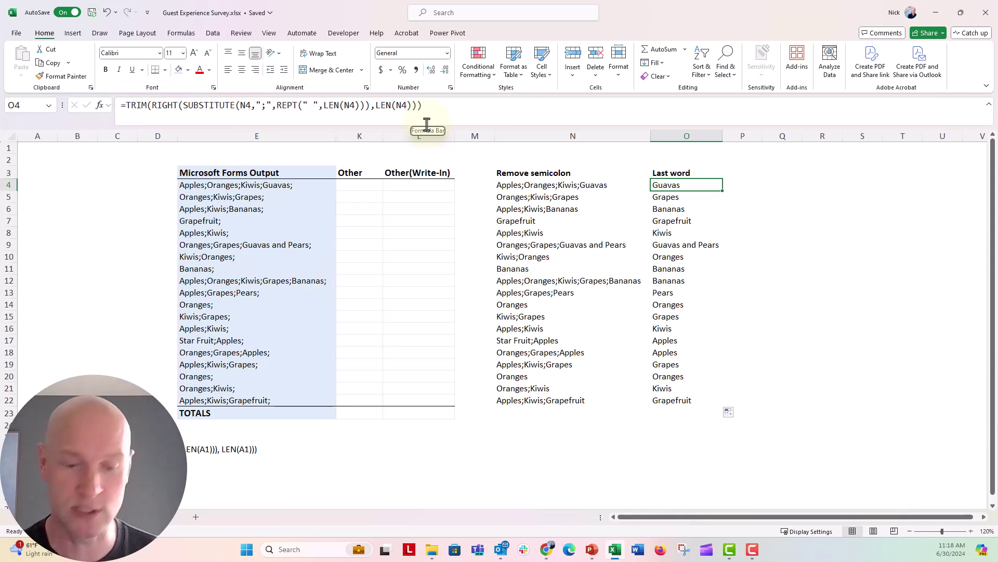
Copy O4:O22 and paste it back as values, so O4 holds plain 'Guavas'.
{"action": "key", "text": "ctrl+shift+Down"}
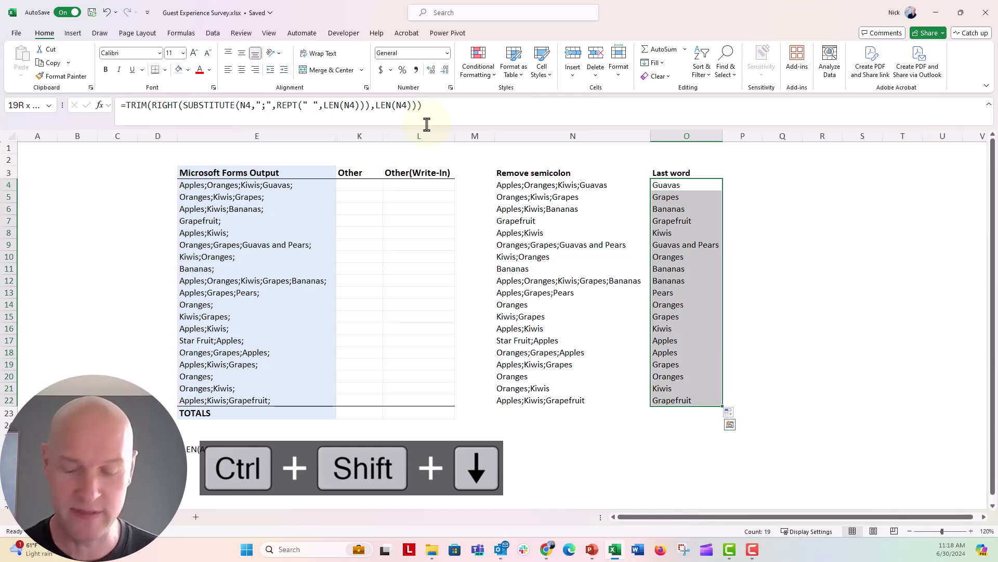
{"action": "key", "text": "ctrl+c"}
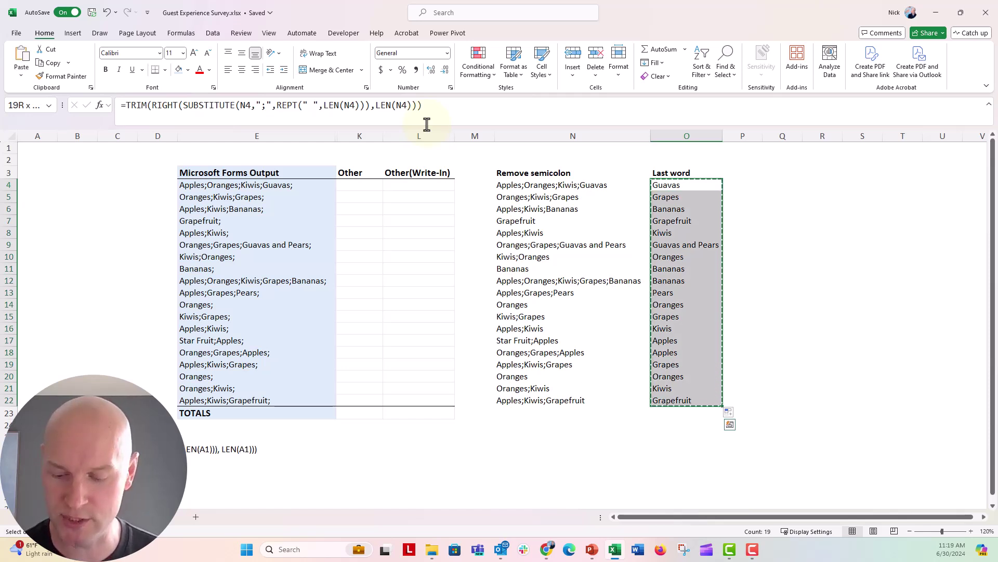
{"action": "key", "text": "ctrl+shift+v"}
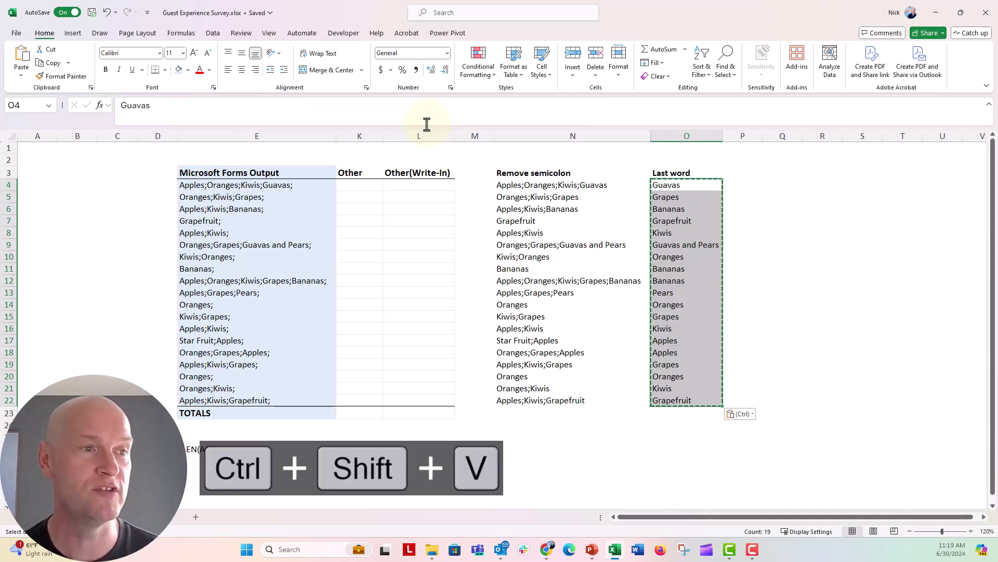
{"action": "key", "text": "Escape"}
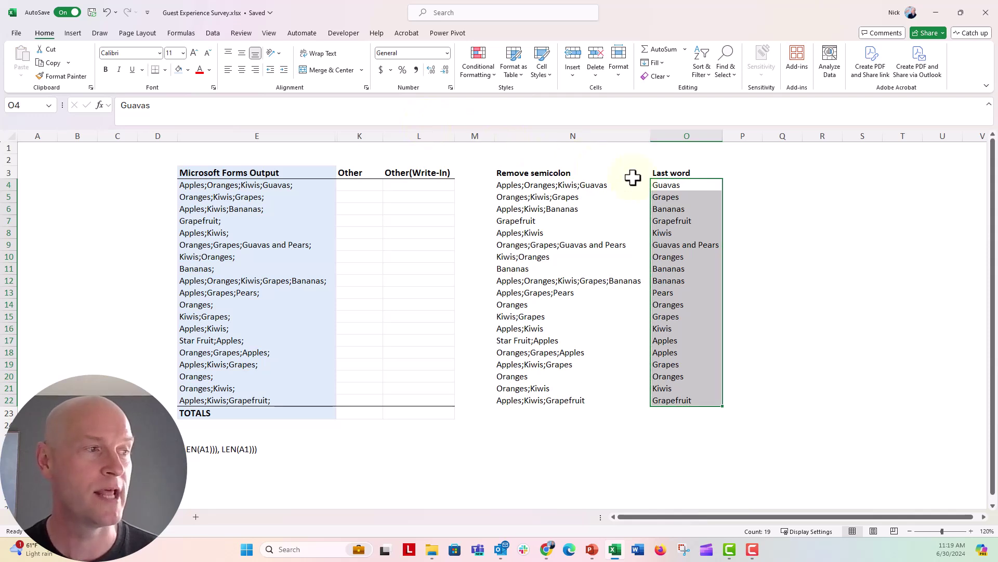
{"action": "left_click", "coordinate": [663, 185]}
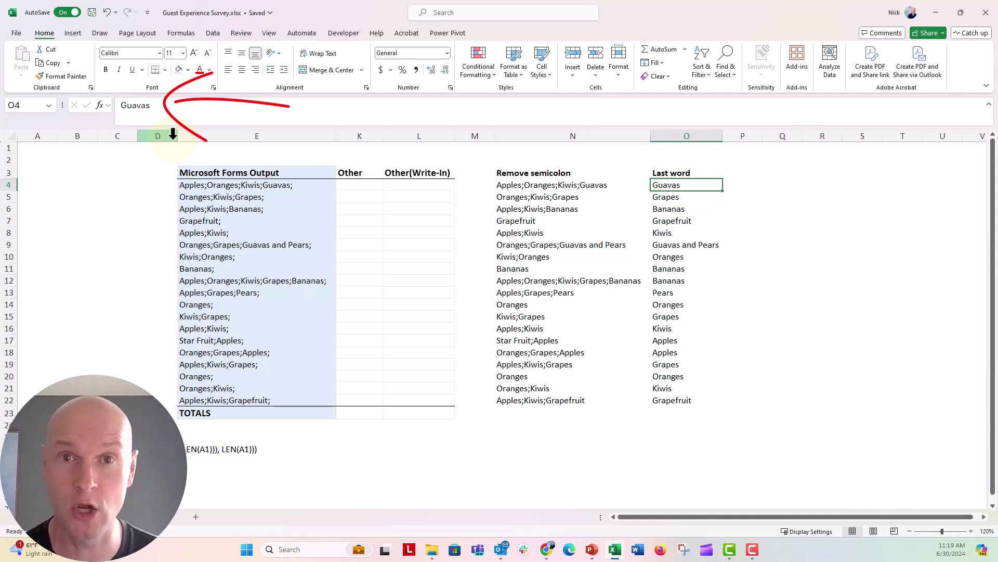
In the Last word range O4:O22, replace every 'Apples' with nothing.
{"action": "key", "text": "ctrl+shift+Down"}
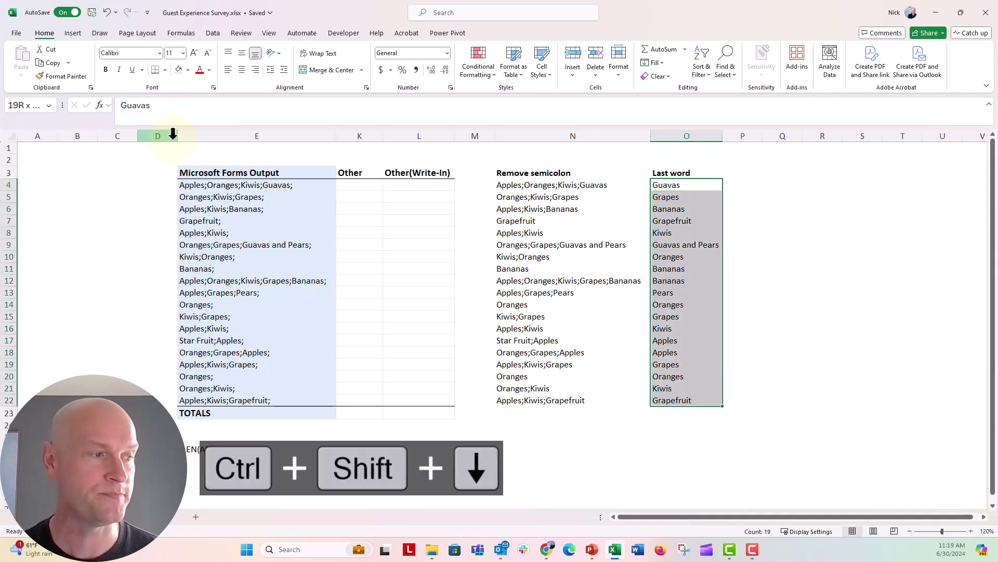
{"action": "left_click", "coordinate": [725, 83]}
{"action": "left_click", "coordinate": [739, 111]}
{"action": "left_click_drag", "start_coordinate": [799, 326], "coordinate": [777, 188]}
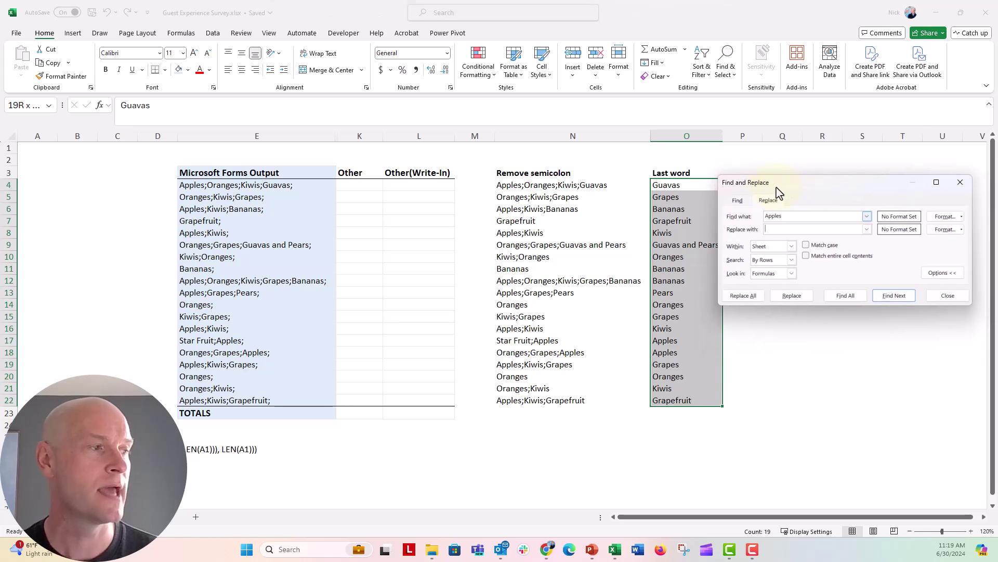
{"action": "left_click", "coordinate": [741, 295]}
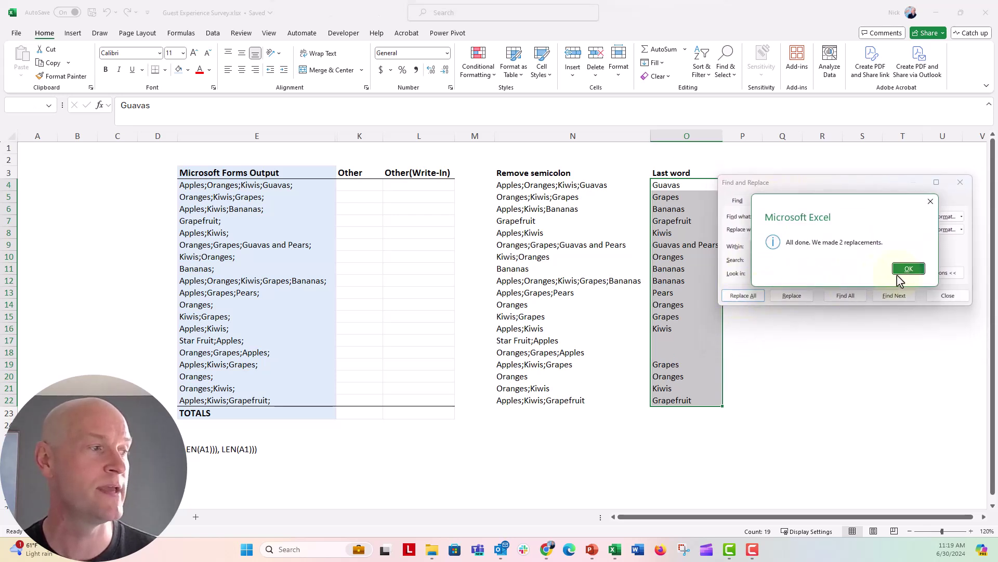
{"action": "left_click", "coordinate": [914, 270]}
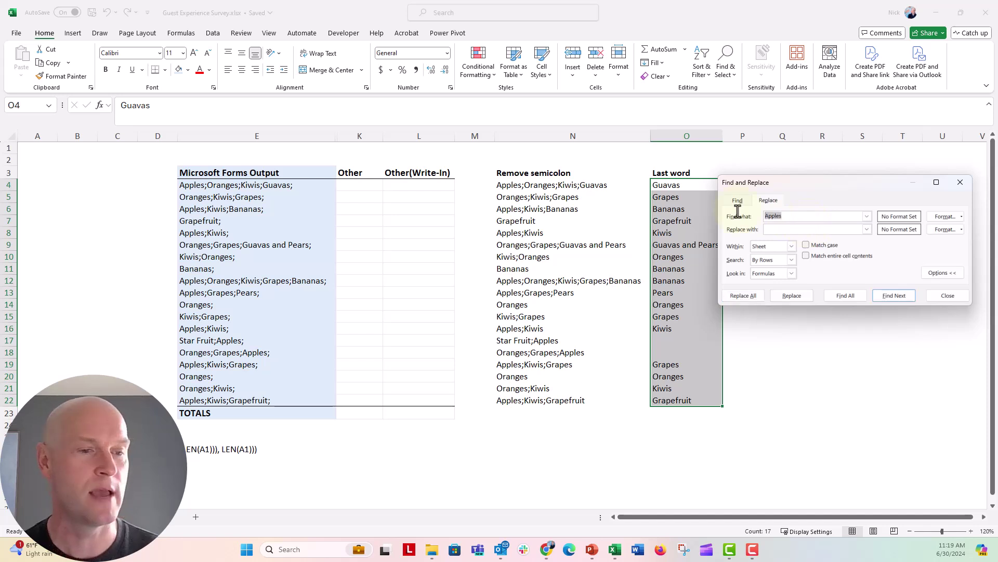
Likewise replace 'Orange', 'Kiwis' and 'Grapes' with nothing in the Last word column.
{"action": "type", "text": "Oranges"}
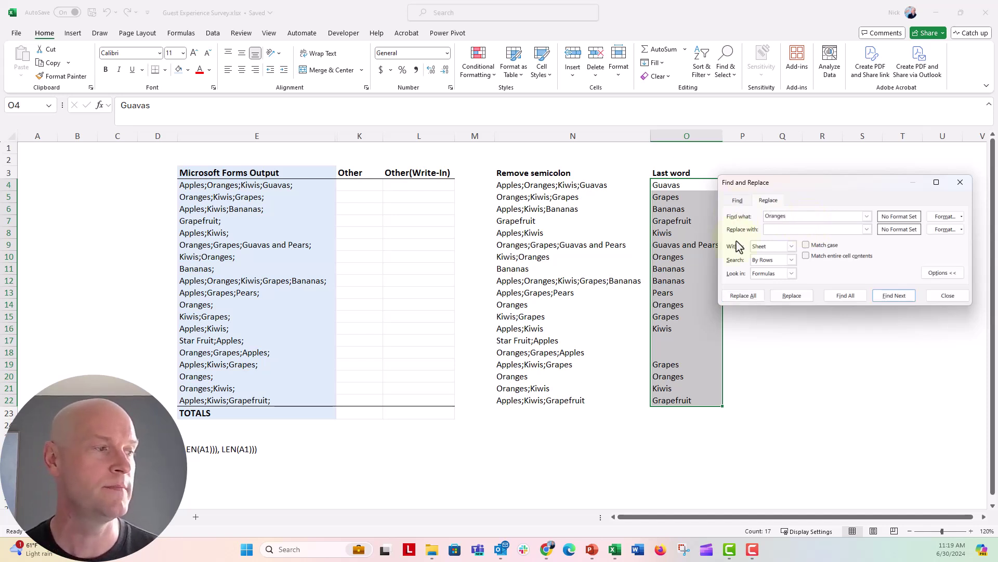
{"action": "left_click", "coordinate": [743, 296]}
{"action": "left_click", "coordinate": [909, 269]}
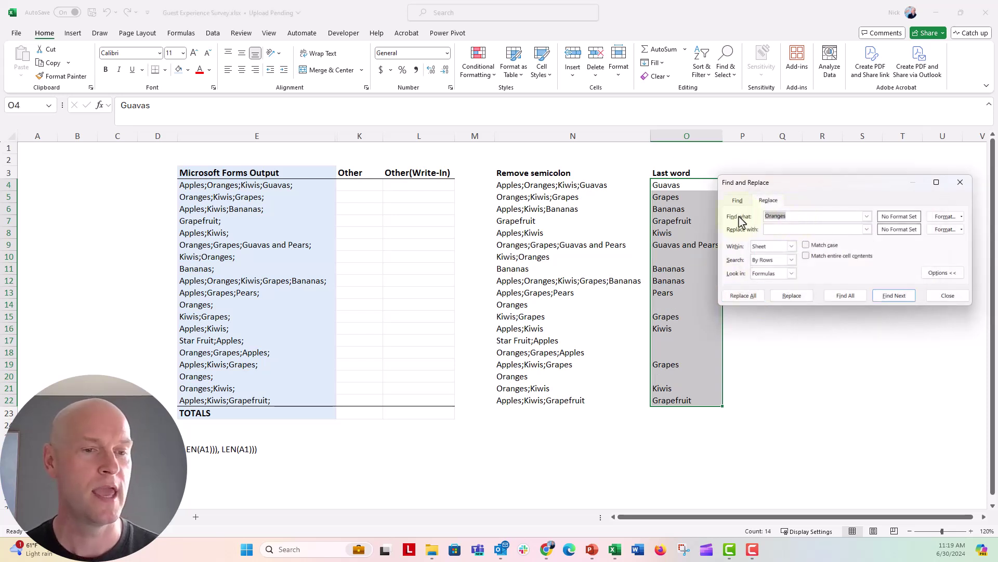
{"action": "type", "text": "Kiwiw"}
{"action": "key", "text": "BackSpace"}
{"action": "type", "text": "s"}
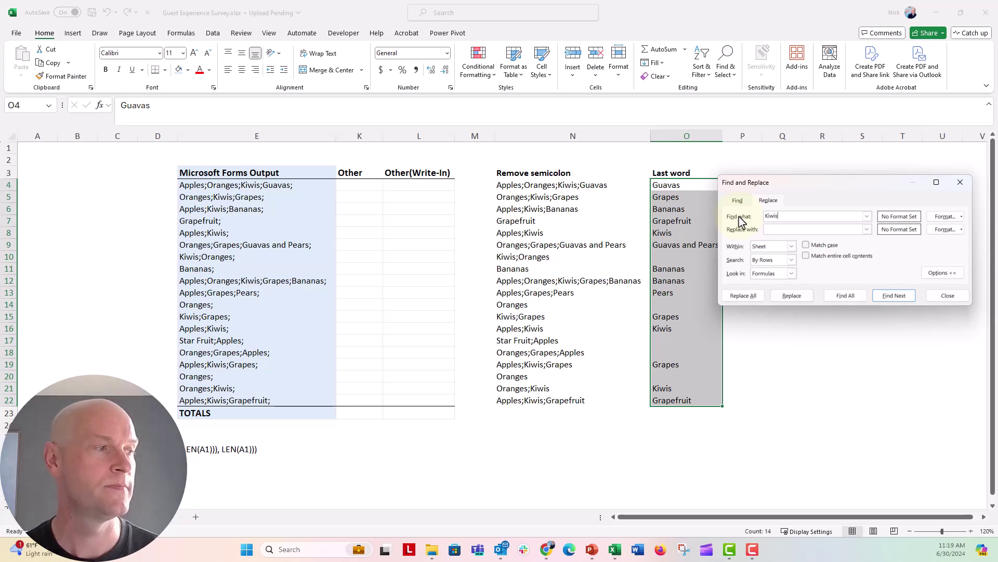
{"action": "left_click", "coordinate": [743, 296]}
{"action": "left_click", "coordinate": [907, 268]}
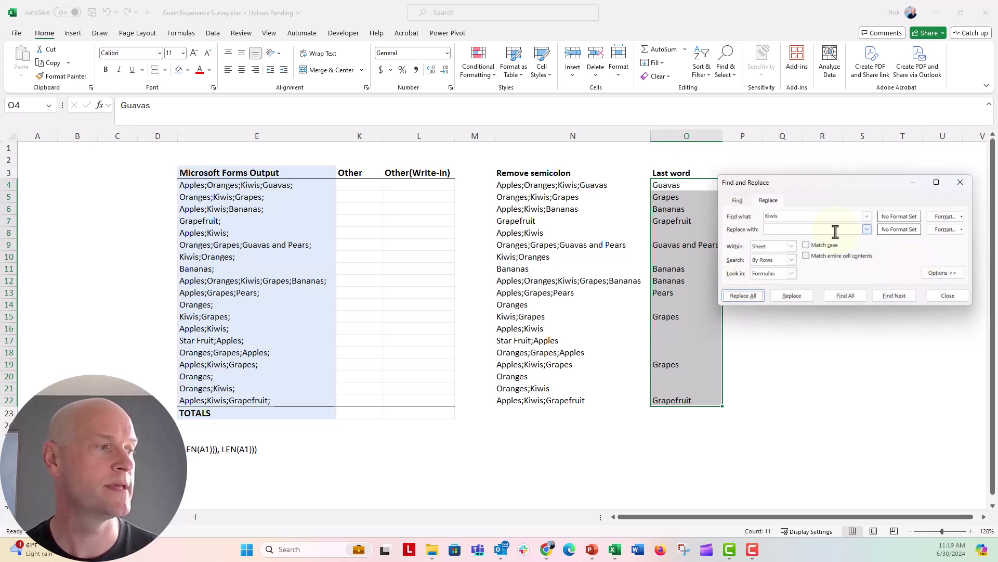
{"action": "type", "text": "Grapes"}
{"action": "left_click", "coordinate": [735, 296]}
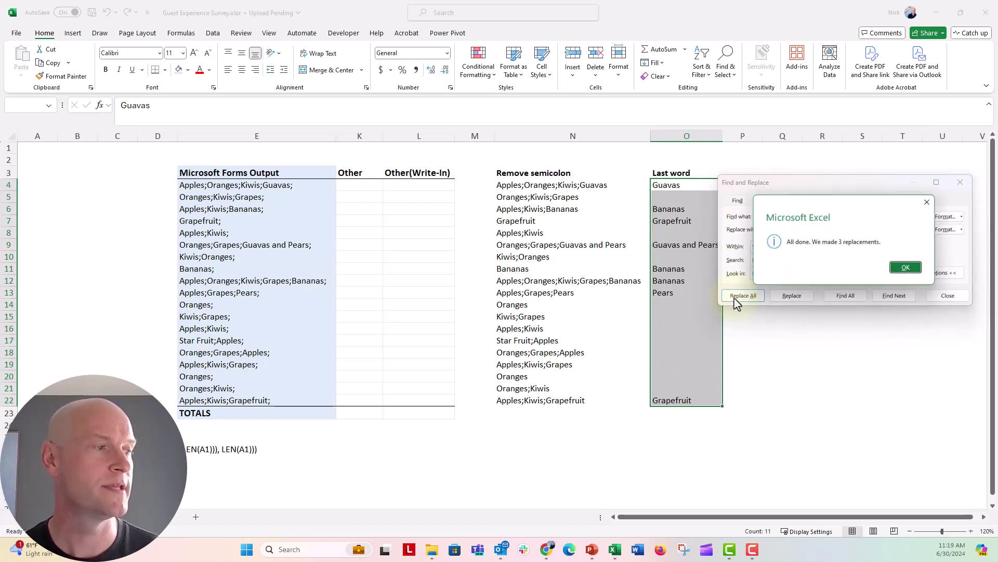
Paste the remaining Last word entries as values into Other(Write-In) starting at L4.
{"action": "left_click", "coordinate": [904, 268]}
{"action": "left_click", "coordinate": [947, 295]}
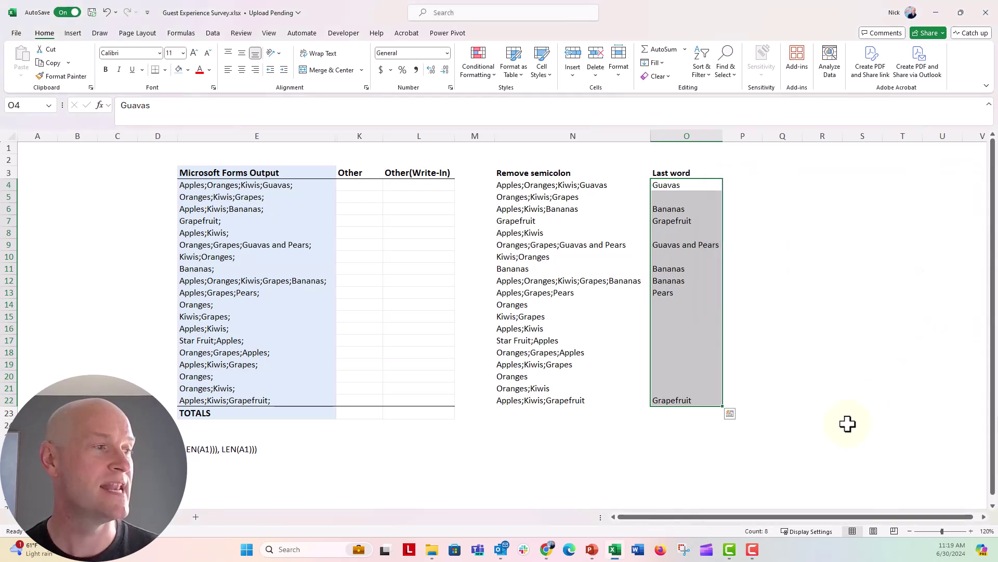
{"action": "left_click", "coordinate": [832, 436]}
{"action": "left_click_drag", "start_coordinate": [687, 185], "coordinate": [676, 401]}
{"action": "key", "text": "ctrl+c"}
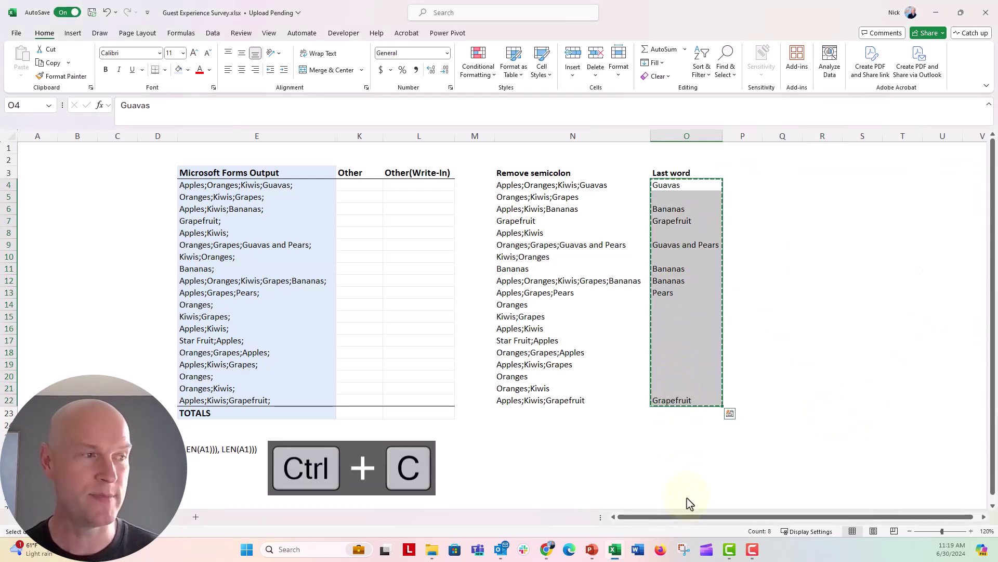
{"action": "key", "text": "Left"}
{"action": "key", "text": "Left"}
{"action": "key", "text": "Left"}
{"action": "key", "text": "Left"}
{"action": "key", "text": "Right"}
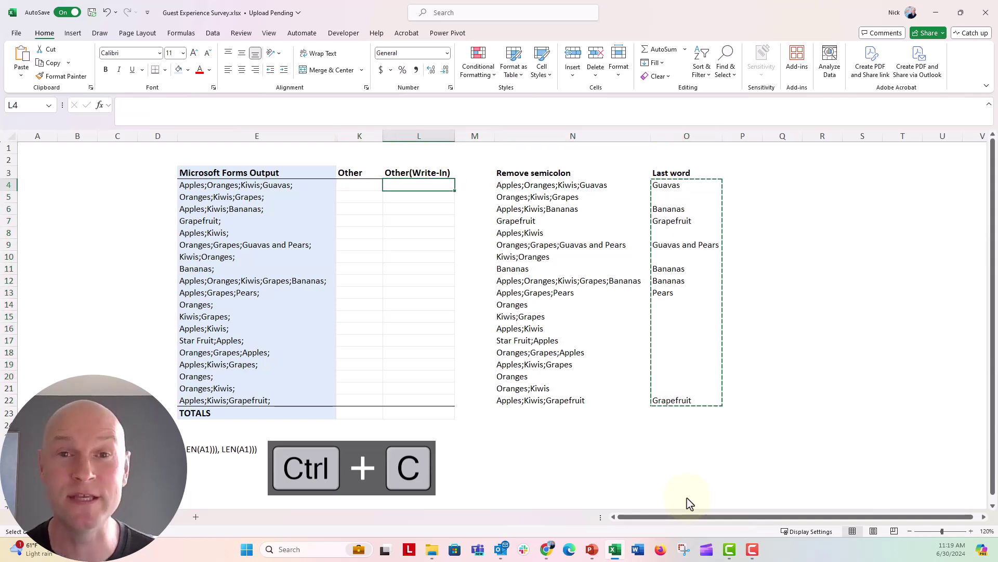
{"action": "key", "text": "ctrl+shift+v"}
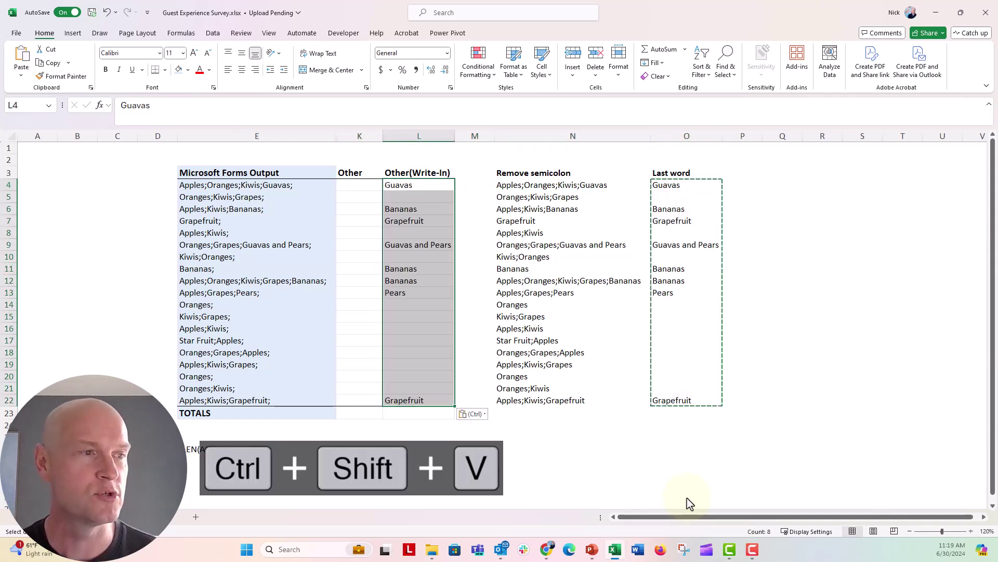
{"action": "left_click", "coordinate": [427, 491]}
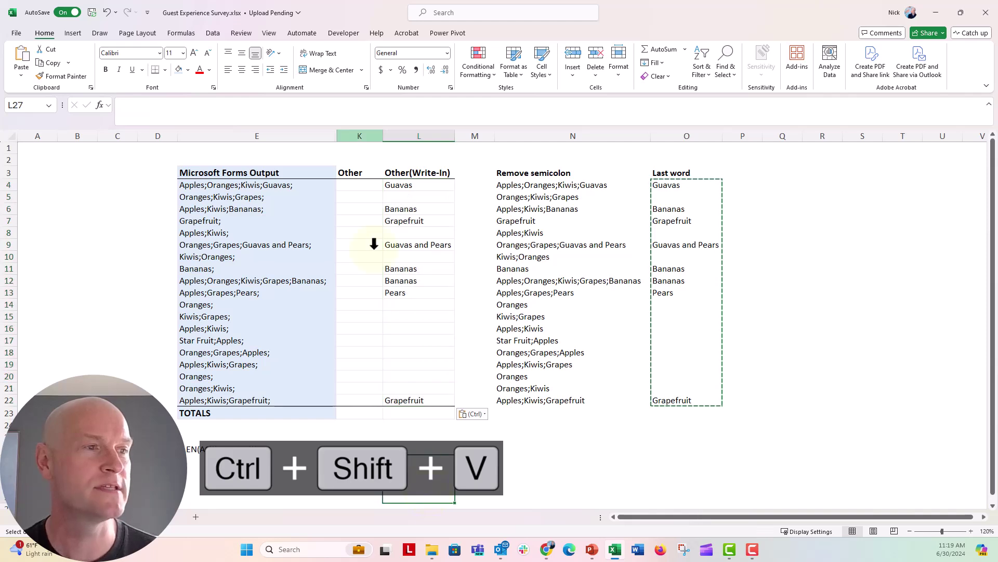
Hide columns E–K, undo, then unhide the Remove Semicolon and fruit tally columns.
{"action": "left_click_drag", "start_coordinate": [346, 131], "coordinate": [323, 136]}
{"action": "right_click", "coordinate": [322, 133]}
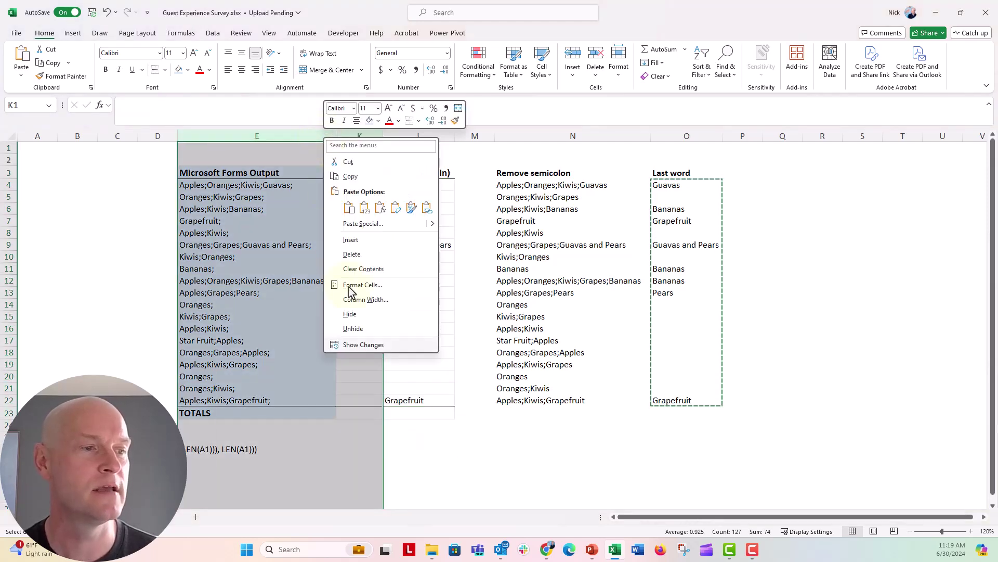
{"action": "left_click", "coordinate": [350, 314]}
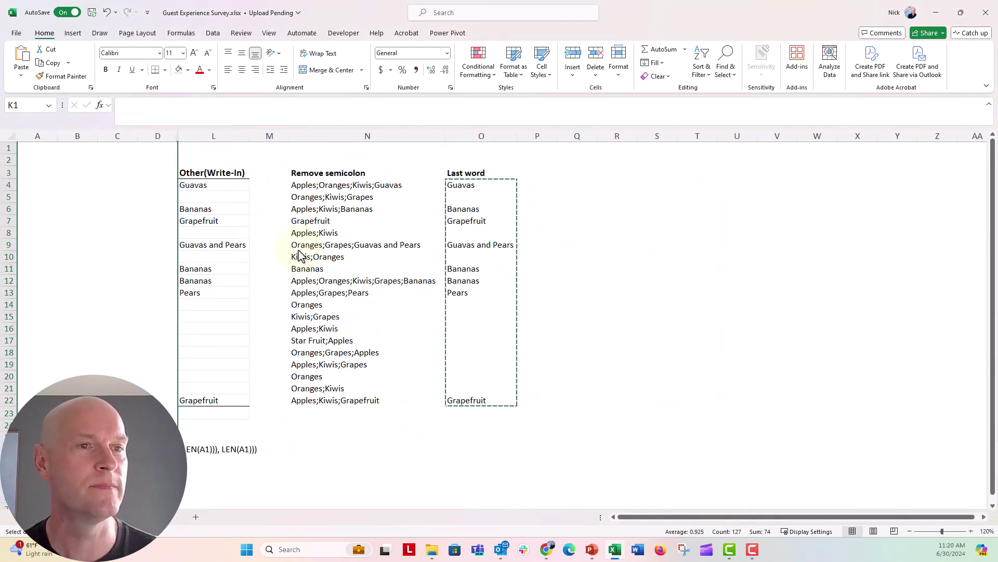
{"action": "left_click", "coordinate": [106, 12]}
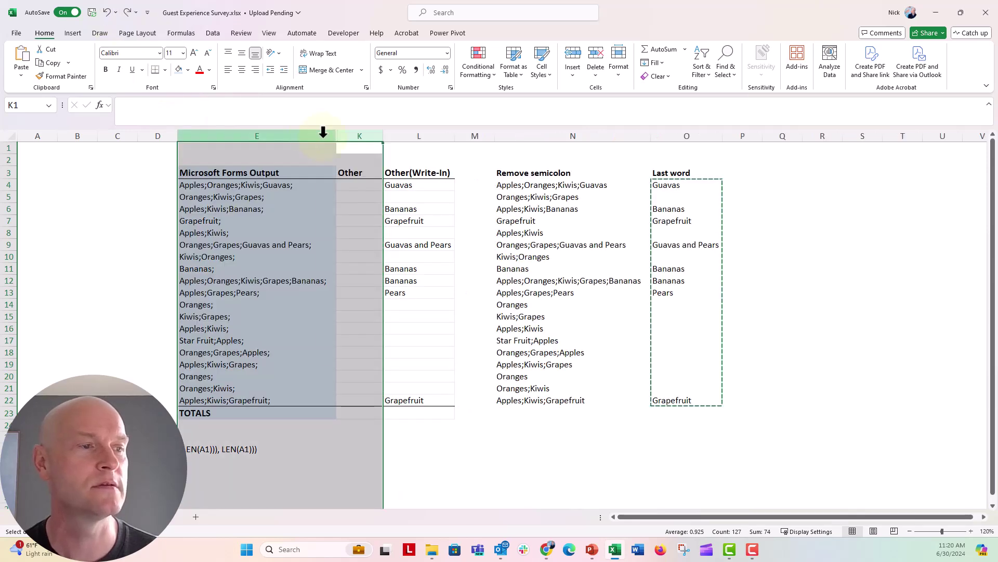
{"action": "right_click", "coordinate": [322, 132]}
{"action": "left_click", "coordinate": [383, 329]}
{"action": "left_click", "coordinate": [538, 482]}
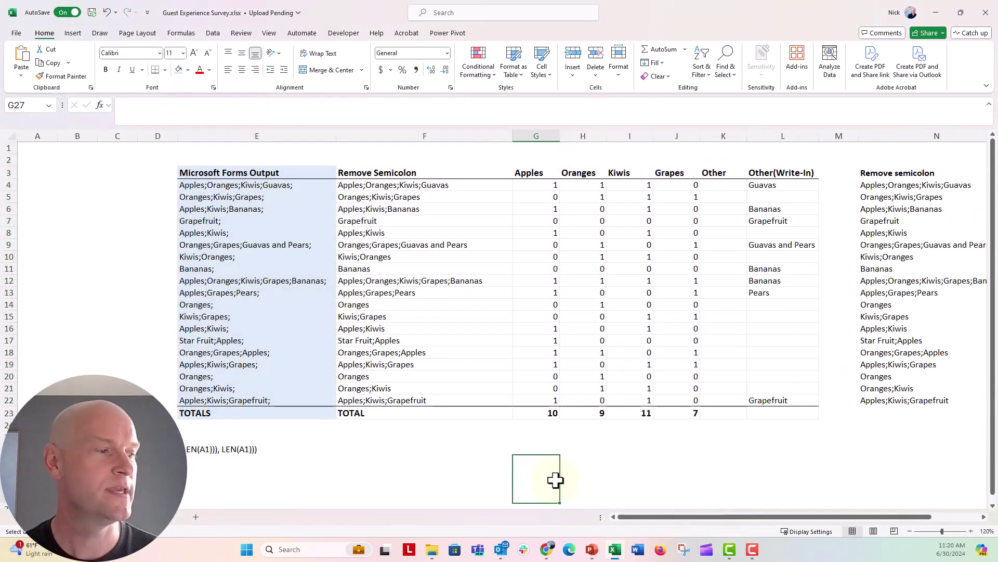
{"action": "left_click", "coordinate": [635, 471]}
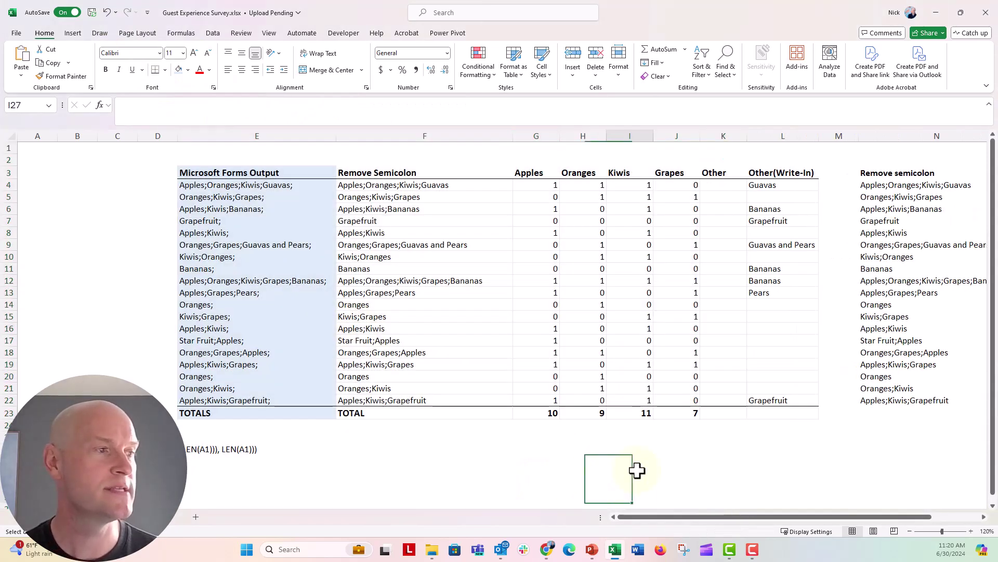
Enter =IF(COUNTA(L4)=1,1,0) in K4, returning 1 for the Guavas write-in.
{"action": "left_click", "coordinate": [543, 171]}
{"action": "key", "text": "Right"}
{"action": "key", "text": "Right"}
{"action": "key", "text": "Right"}
{"action": "key", "text": "Right"}
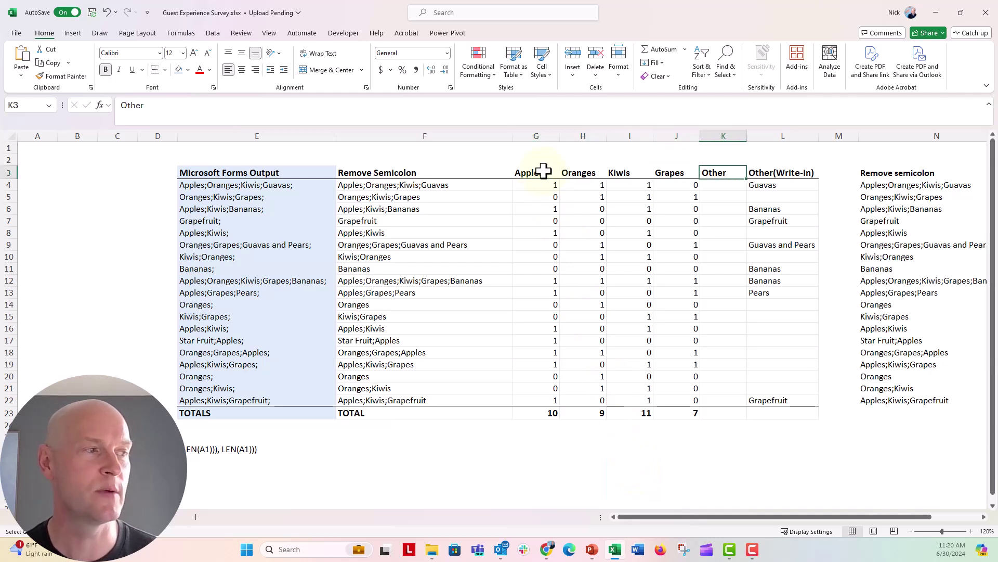
{"action": "key", "text": "Left"}
{"action": "key", "text": "Right"}
{"action": "key", "text": "Down"}
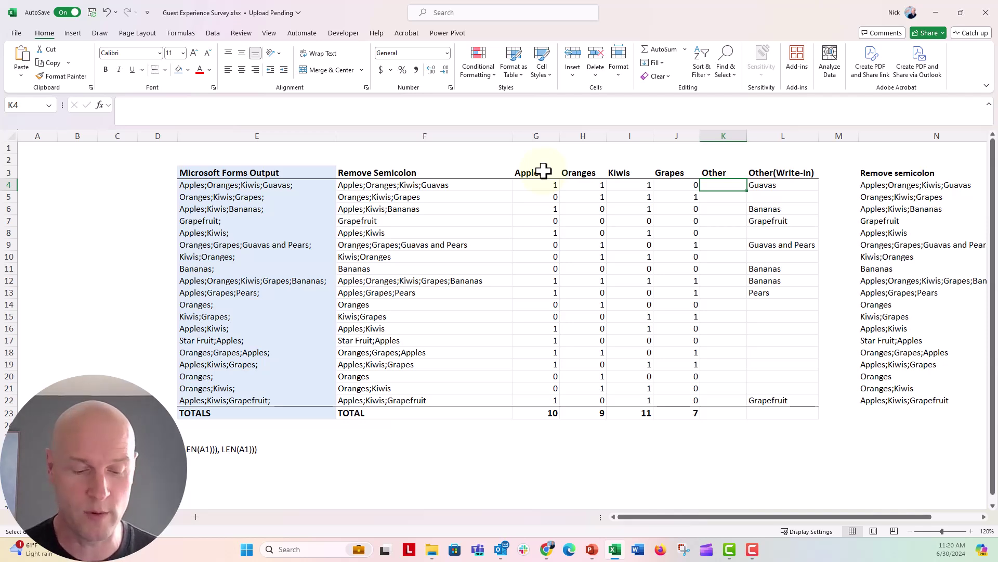
{"action": "type", "text": "=if("}
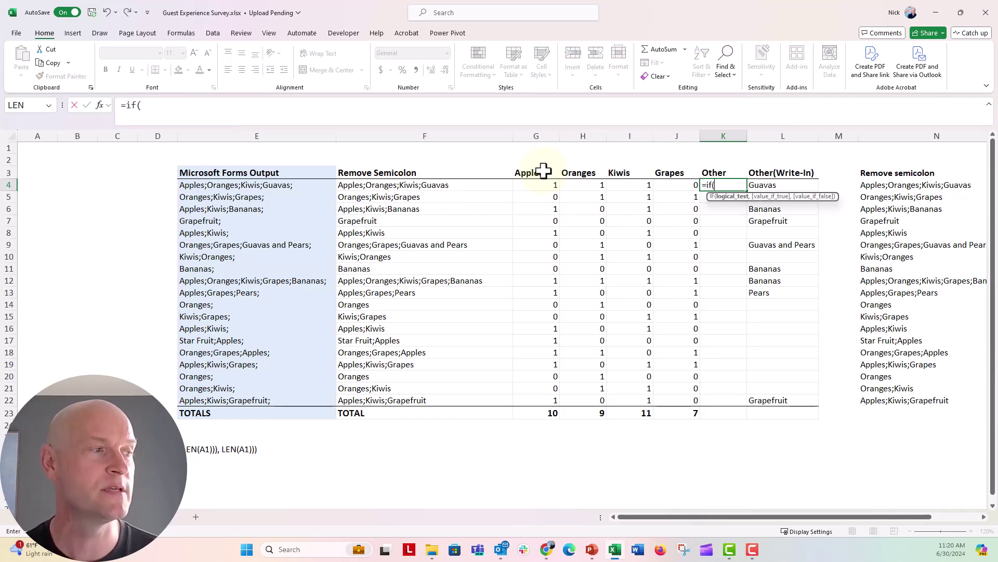
{"action": "type", "text": "counta"}
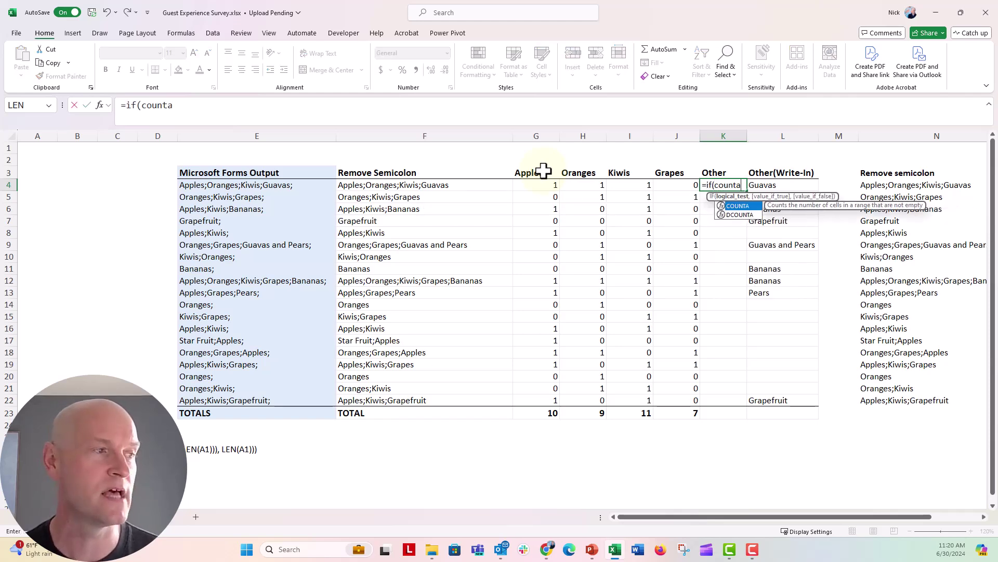
{"action": "type", "text": "("}
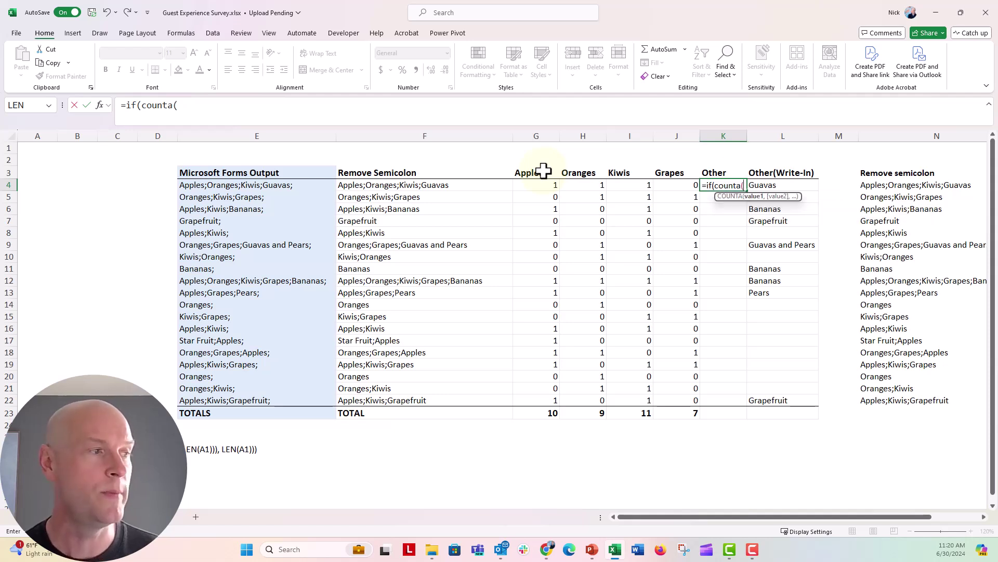
{"action": "left_click", "coordinate": [806, 180]}
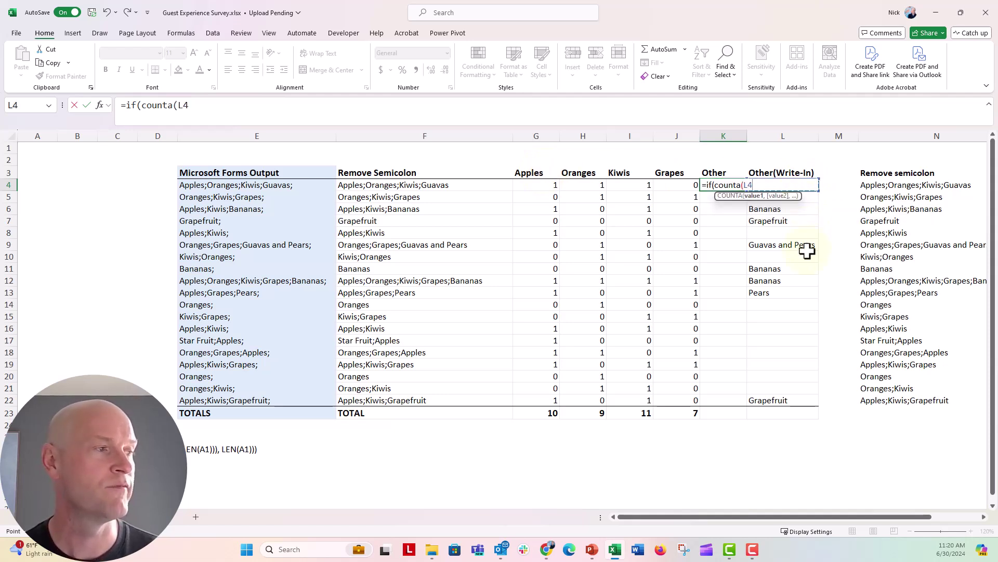
{"action": "type", "text": ")"}
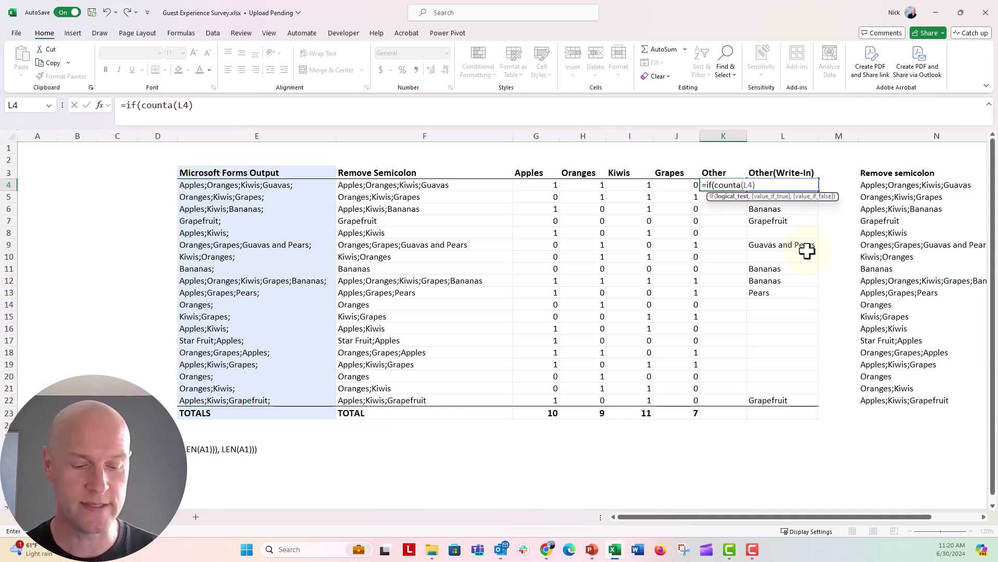
{"action": "type", "text": "=1"}
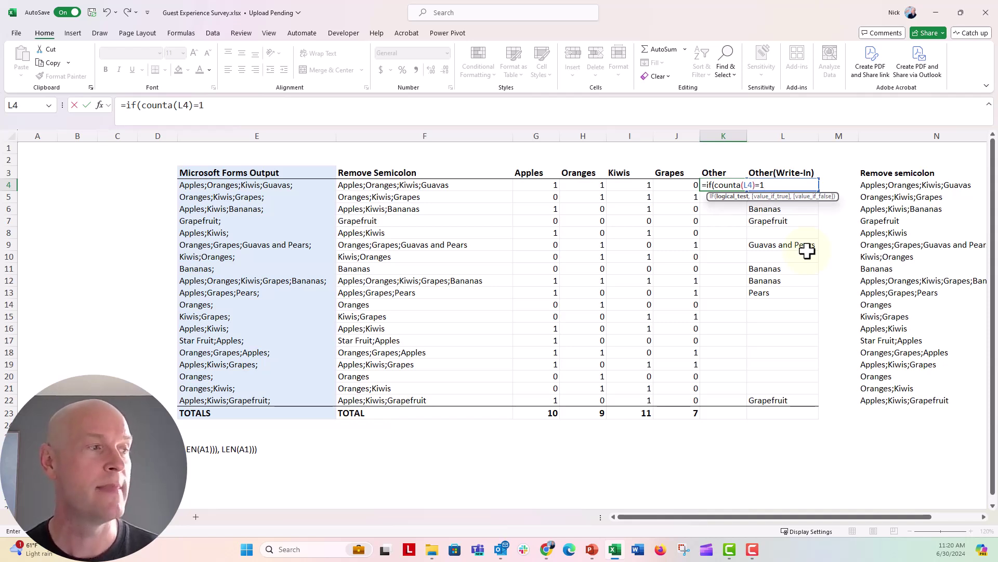
{"action": "type", "text": ",1"}
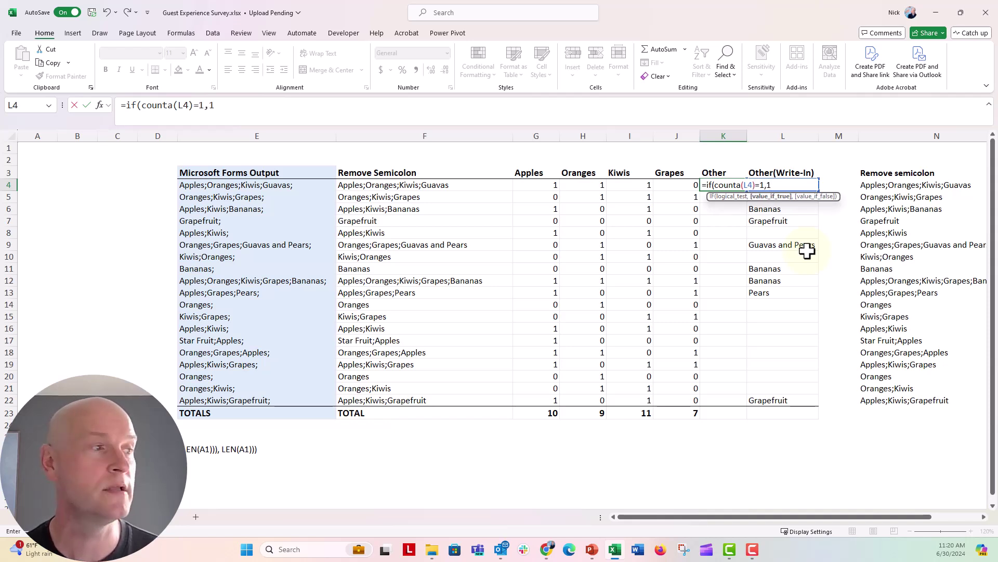
{"action": "type", "text": ",0)"}
{"action": "key", "text": "Return"}
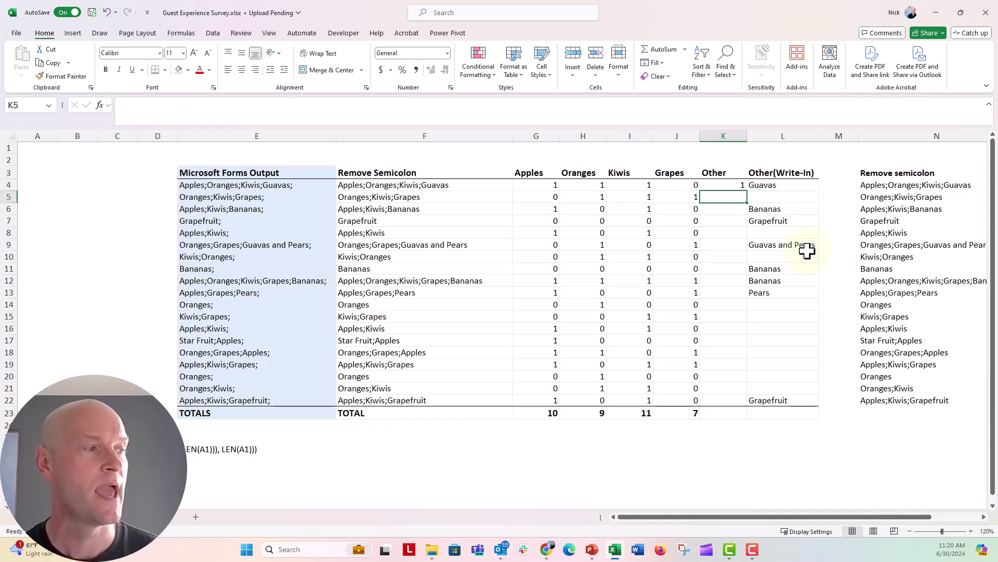
{"action": "key", "text": "Up"}
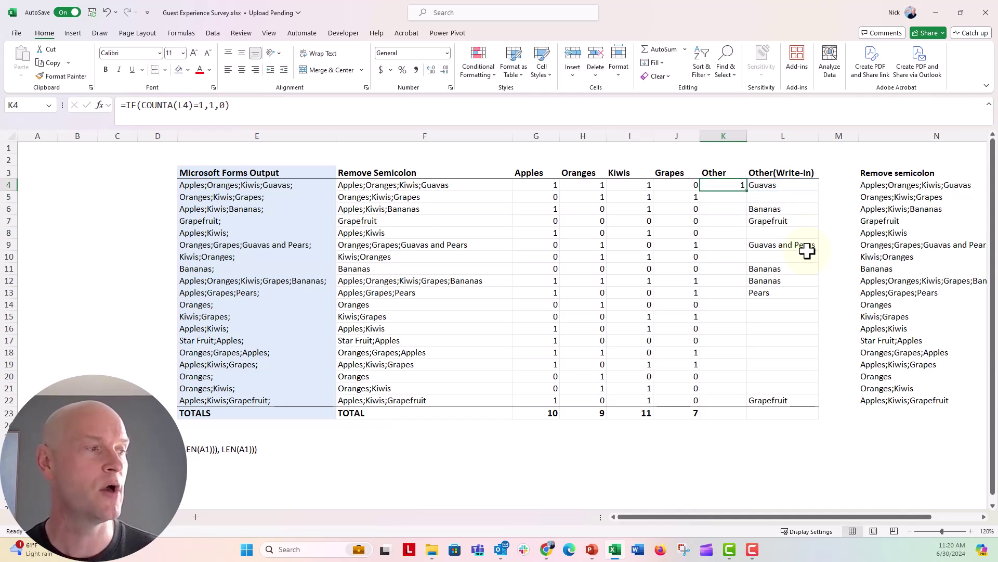
Fill the Other formula from K4 down to K22 and spot-check rows 5–7, including the Bananas write-in.
{"action": "left_click_drag", "start_coordinate": [747, 190], "coordinate": [739, 404]}
{"action": "left_click", "coordinate": [763, 197]}
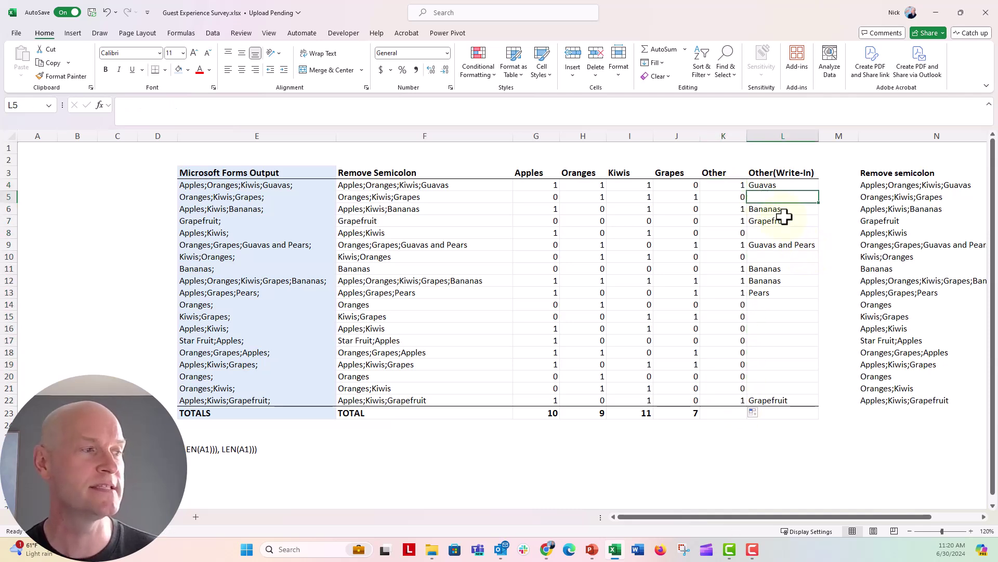
{"action": "key", "text": "Left"}
{"action": "key", "text": "Down"}
{"action": "key", "text": "Right"}
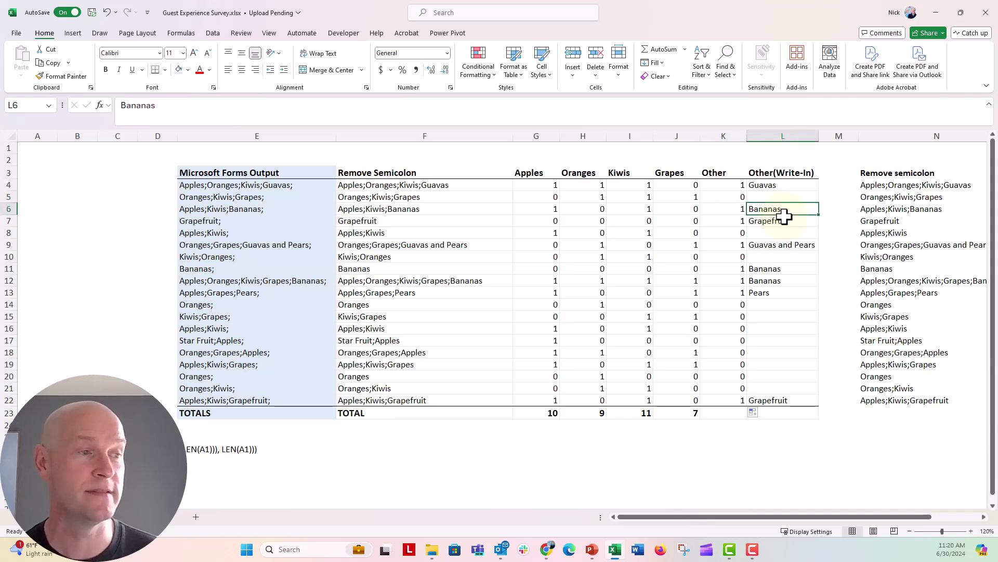
{"action": "key", "text": "Left"}
{"action": "key", "text": "Down"}
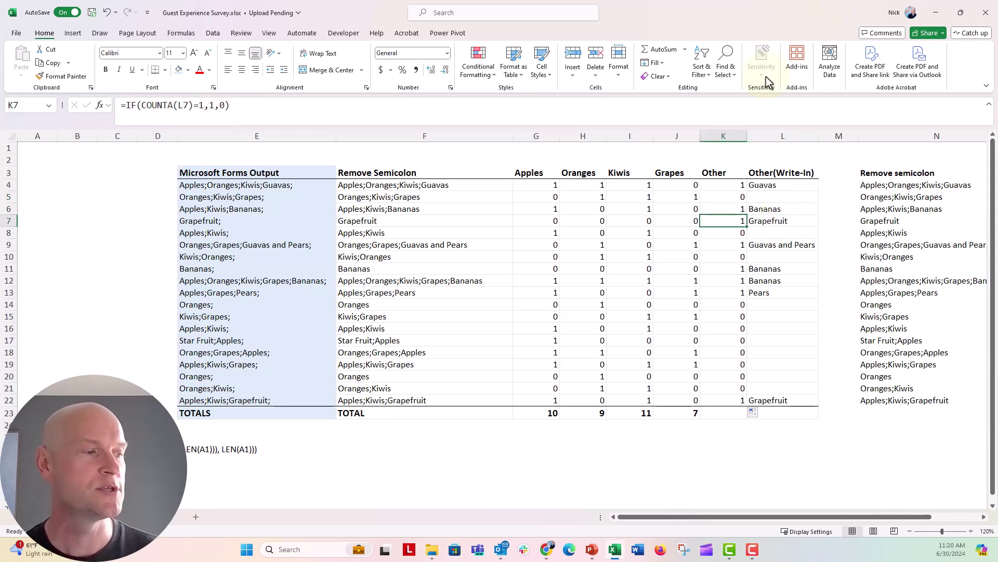
Copy the Grapes total from J23 into K23 so =SUM(K4:K22) gives an Other total of 8.
{"action": "left_click", "coordinate": [692, 412]}
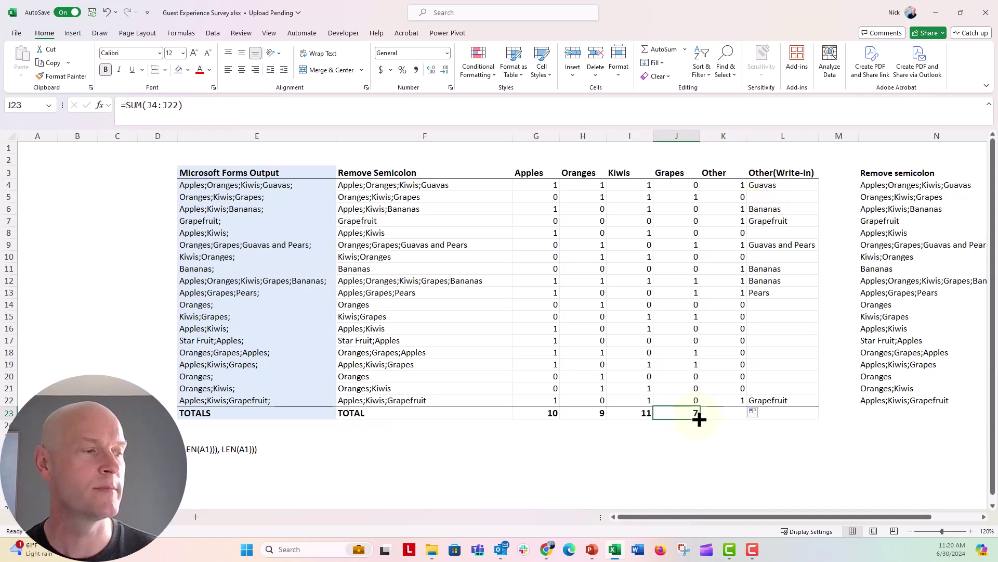
{"action": "left_click_drag", "start_coordinate": [730, 419], "coordinate": [732, 416]}
{"action": "left_click", "coordinate": [719, 416]}
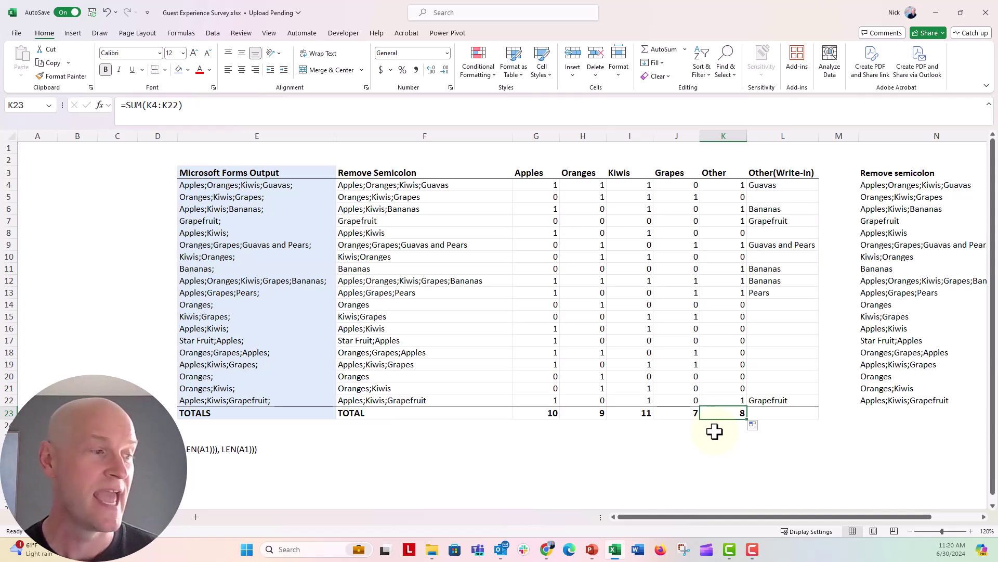
{"action": "key", "text": "Right"}
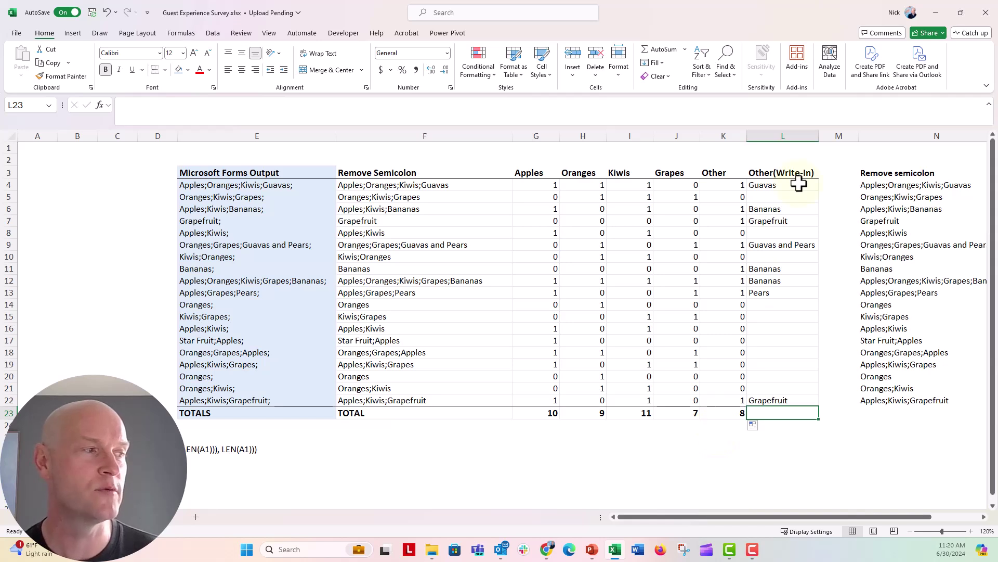
{"action": "left_click_drag", "start_coordinate": [799, 183], "coordinate": [797, 397]}
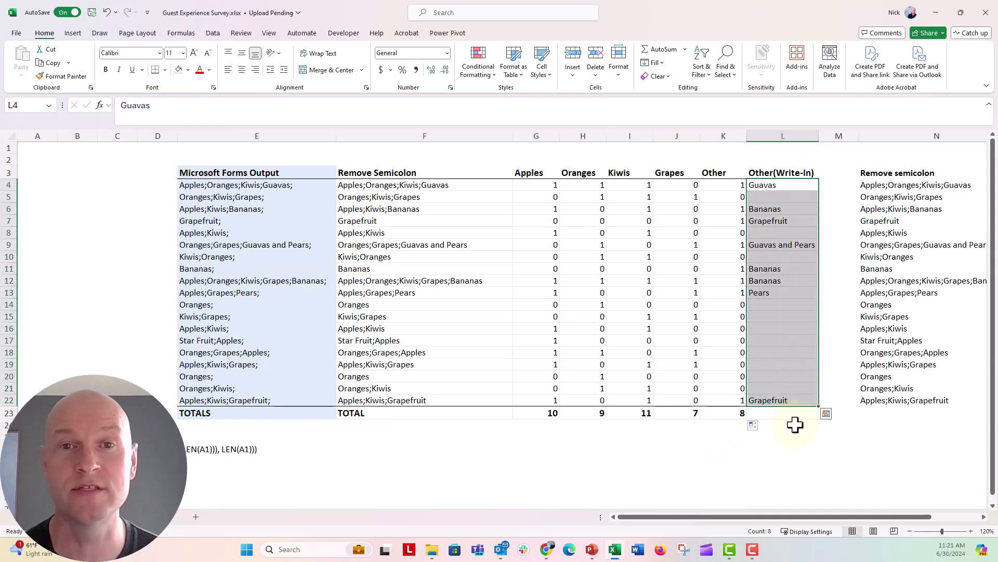